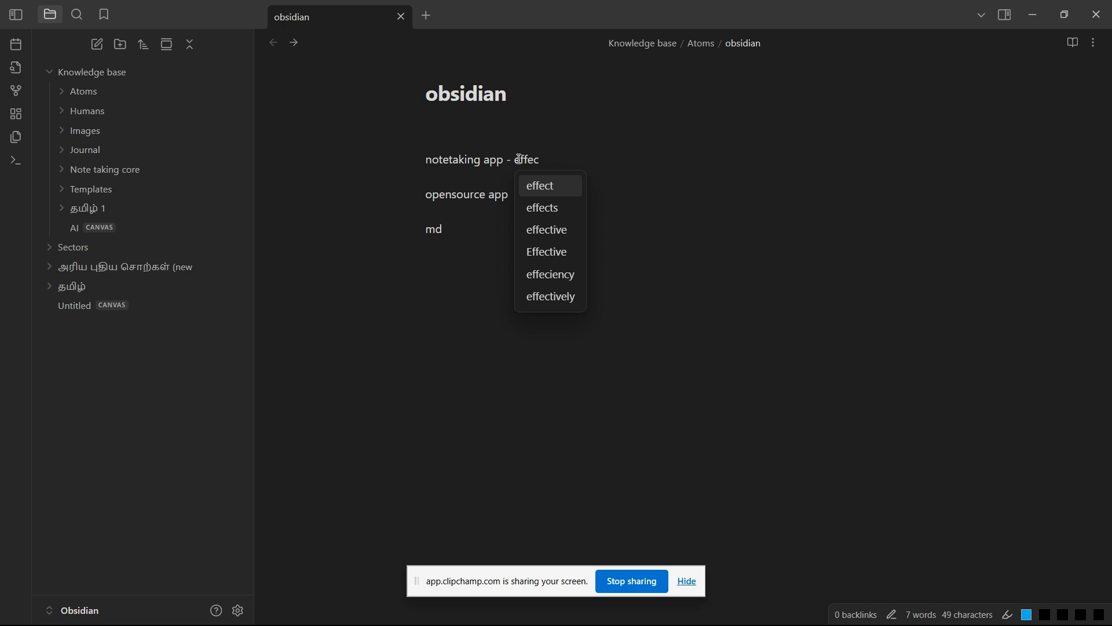
Step: Complete the first line of the obsidian note so it reads "notetaking app - effective learning app"
{"action": "type", "text": "tive learni"}
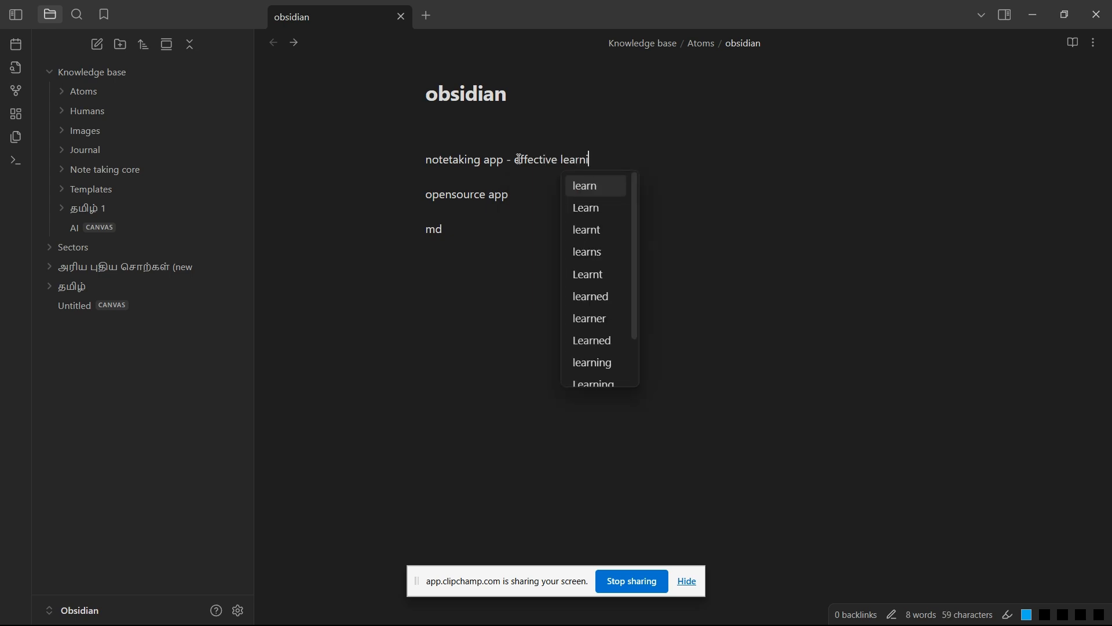
{"action": "type", "text": "ng app"}
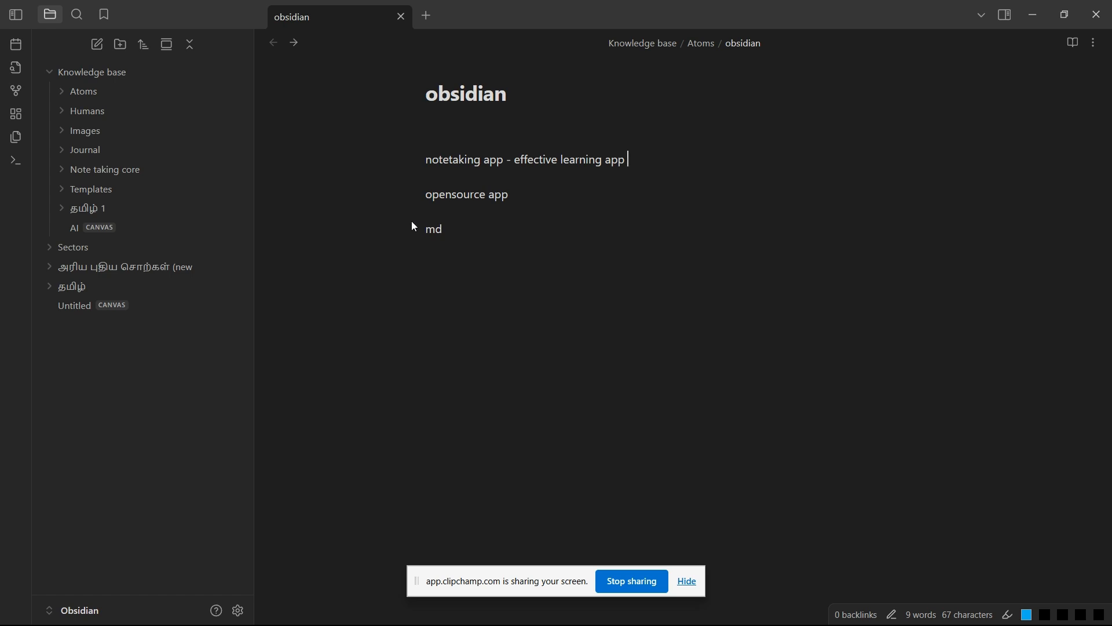
Step: Open the graph view, pull one connected node outward to inspect its links, and return to the obsidian note
{"action": "left_click", "coordinate": [18, 91]}
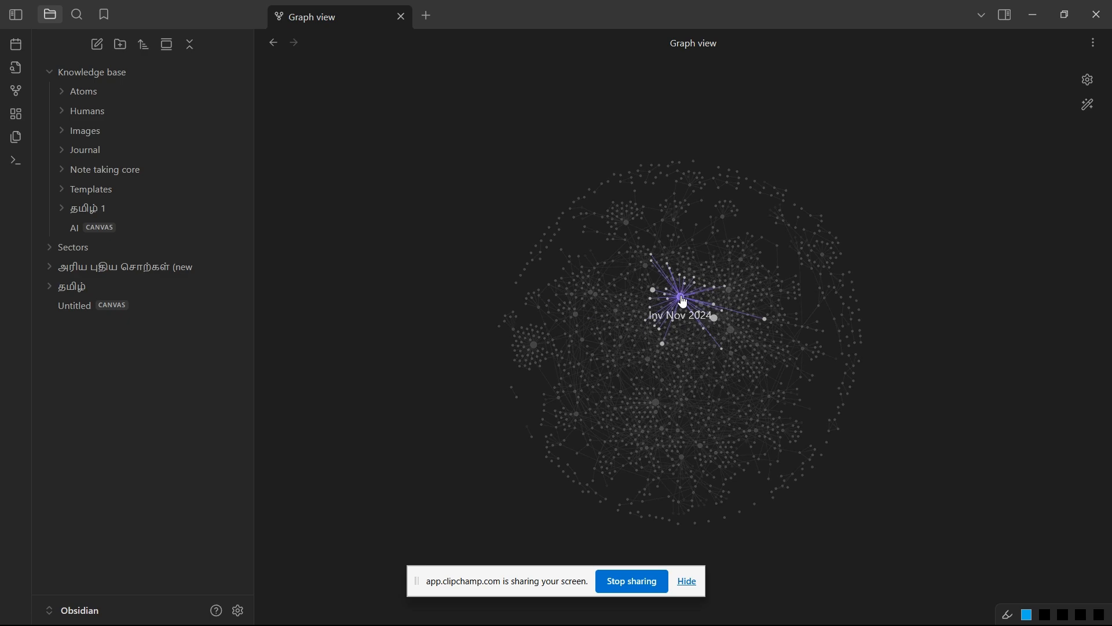
{"action": "left_click_drag", "start_coordinate": [684, 301], "coordinate": [924, 433]}
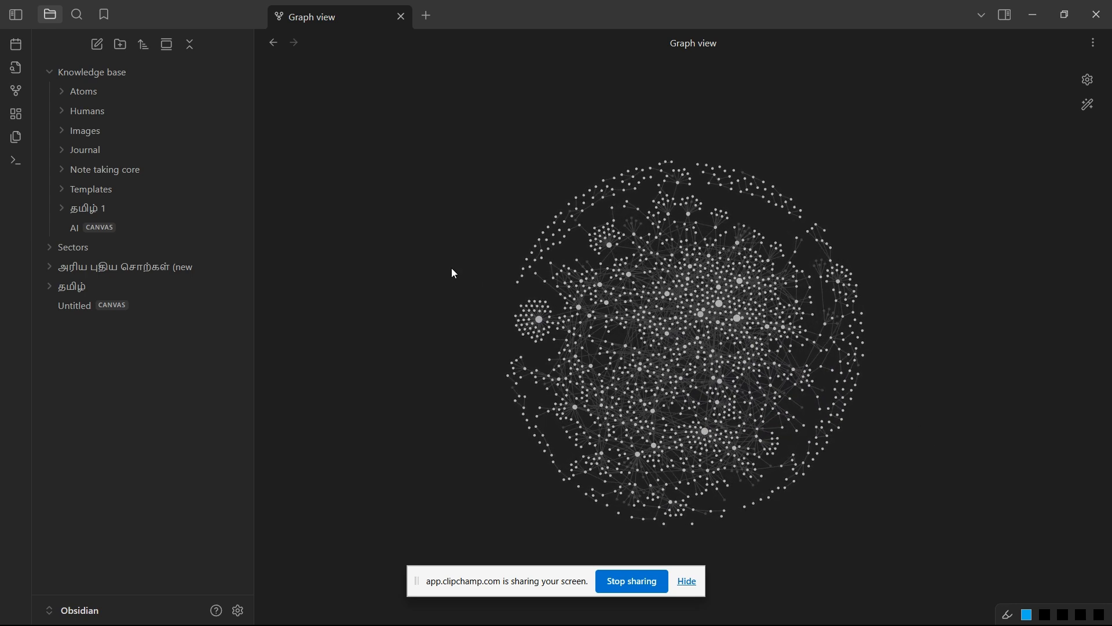
{"action": "key", "text": "ctrl+alt+Left"}
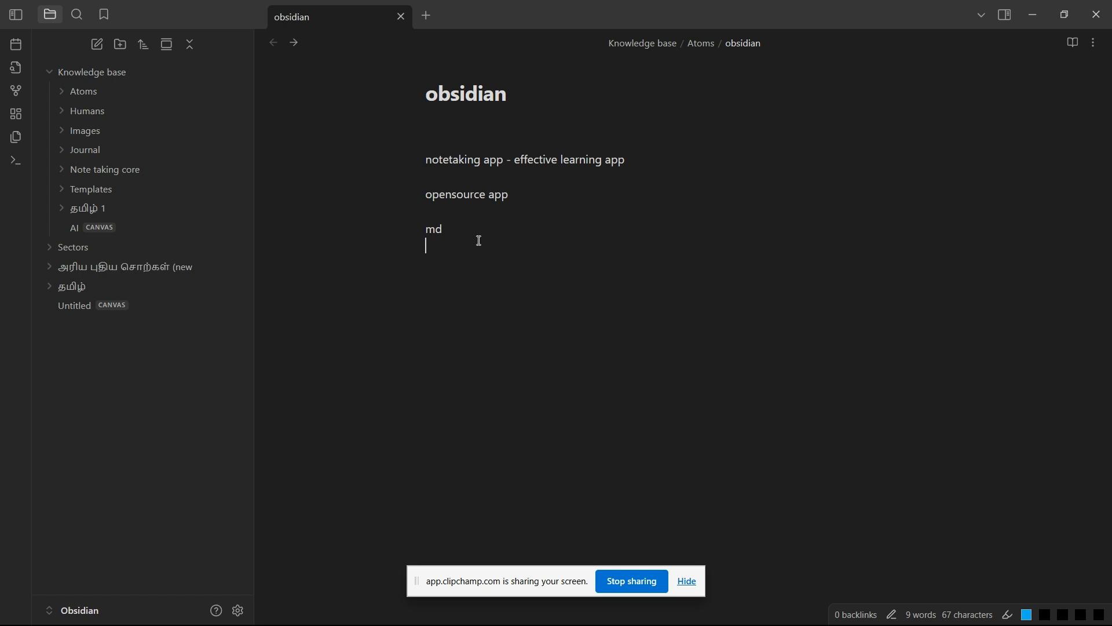
{"action": "left_click", "coordinate": [468, 234]}
{"action": "left_click", "coordinate": [477, 239]}
{"action": "double_click", "coordinate": [488, 88]}
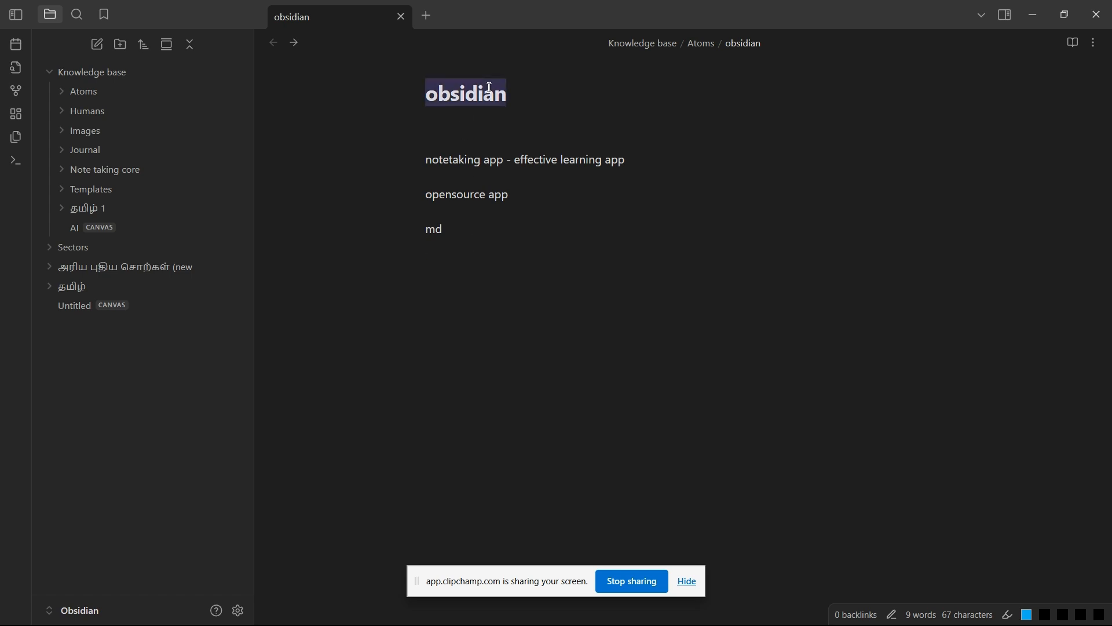
{"action": "left_click", "coordinate": [462, 276]}
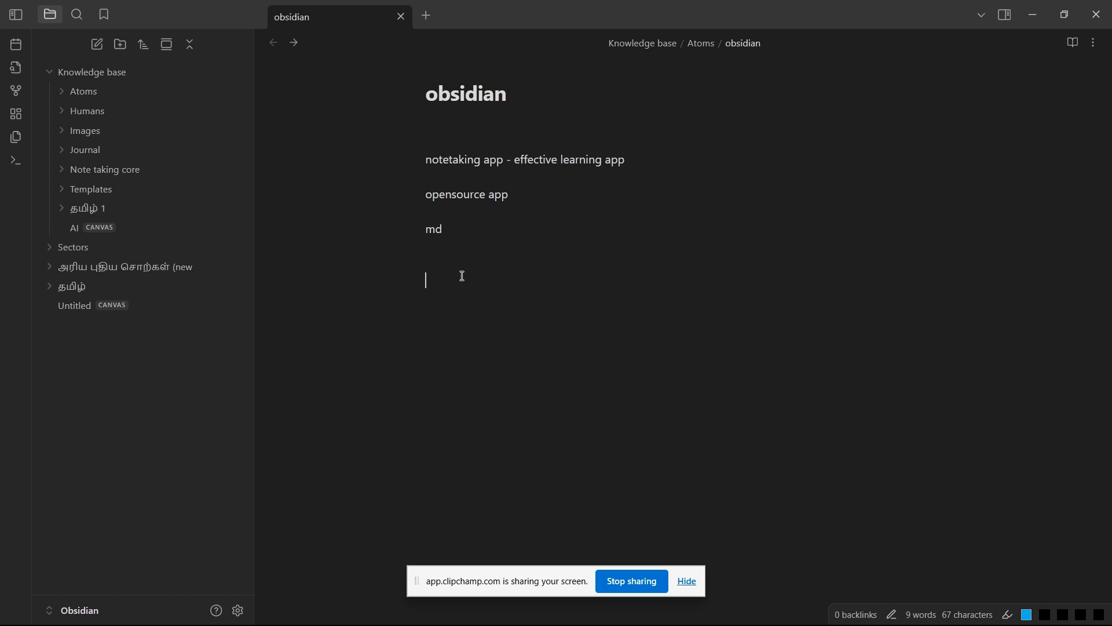
Step: Switch to File Explorer at the note's location and look through the Markdown files in the Knowledge base's Atoms folder
{"action": "key", "text": "ctrl+shift+e"}
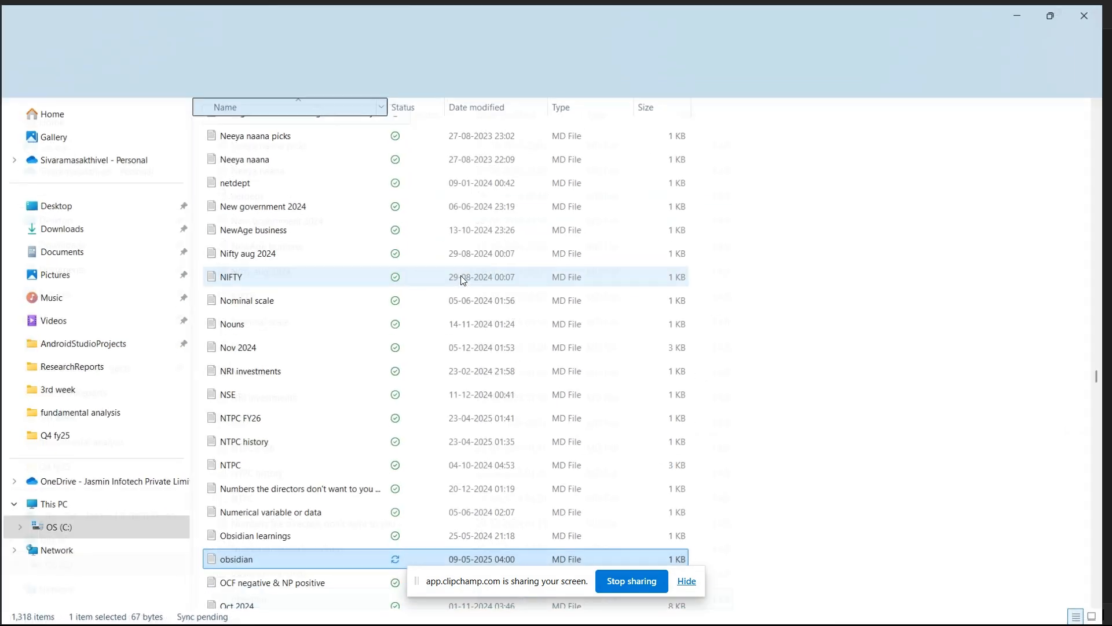
{"action": "scroll", "coordinate": [272, 292], "scroll_direction": "up", "scroll_amount": 10}
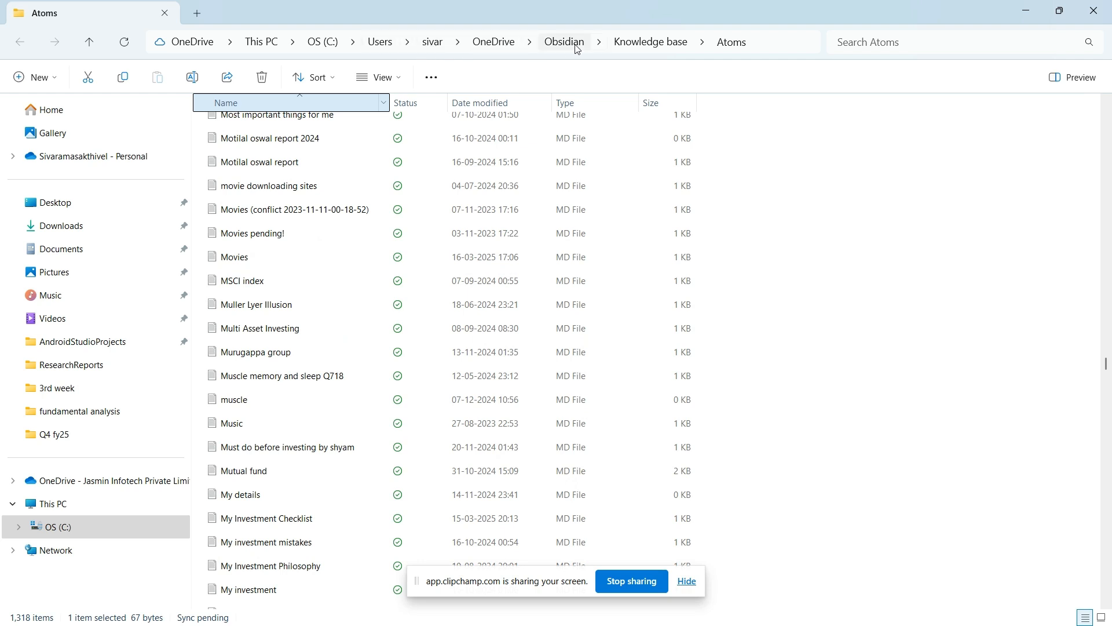
{"action": "left_click", "coordinate": [647, 43]}
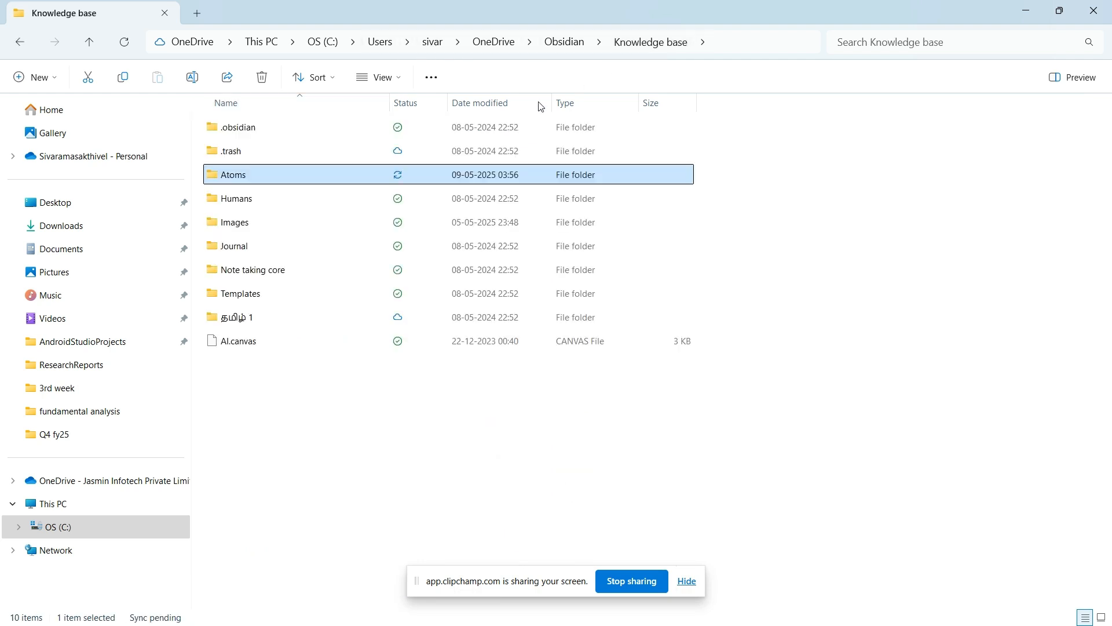
{"action": "double_click", "coordinate": [353, 177]}
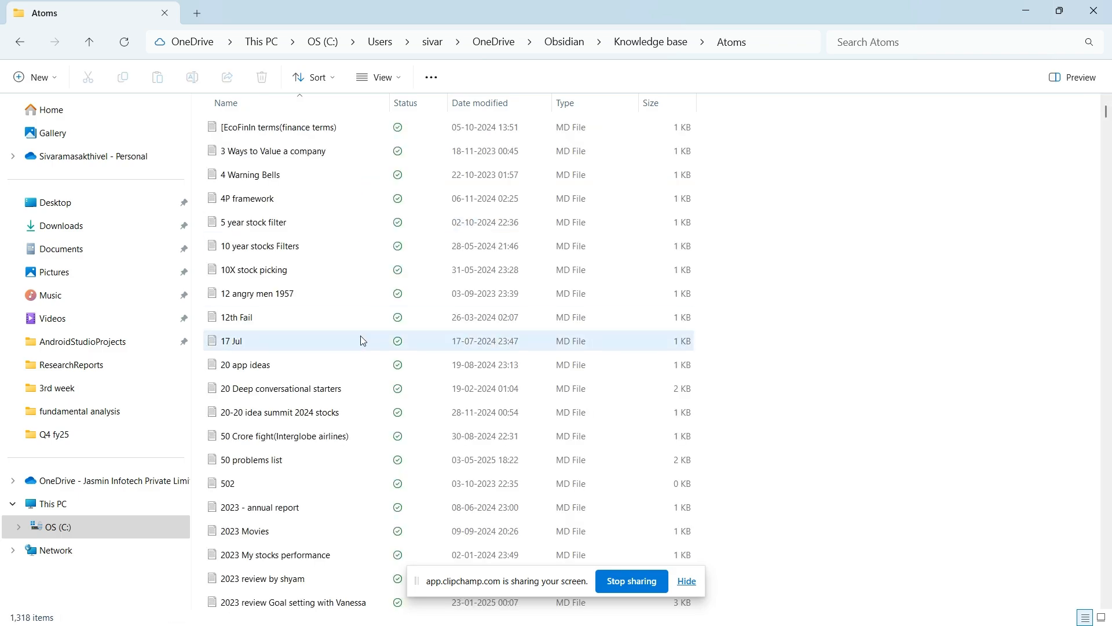
{"action": "scroll", "coordinate": [363, 340], "scroll_direction": "down", "scroll_amount": 12}
{"action": "scroll", "coordinate": [363, 340], "scroll_direction": "down", "scroll_amount": 20}
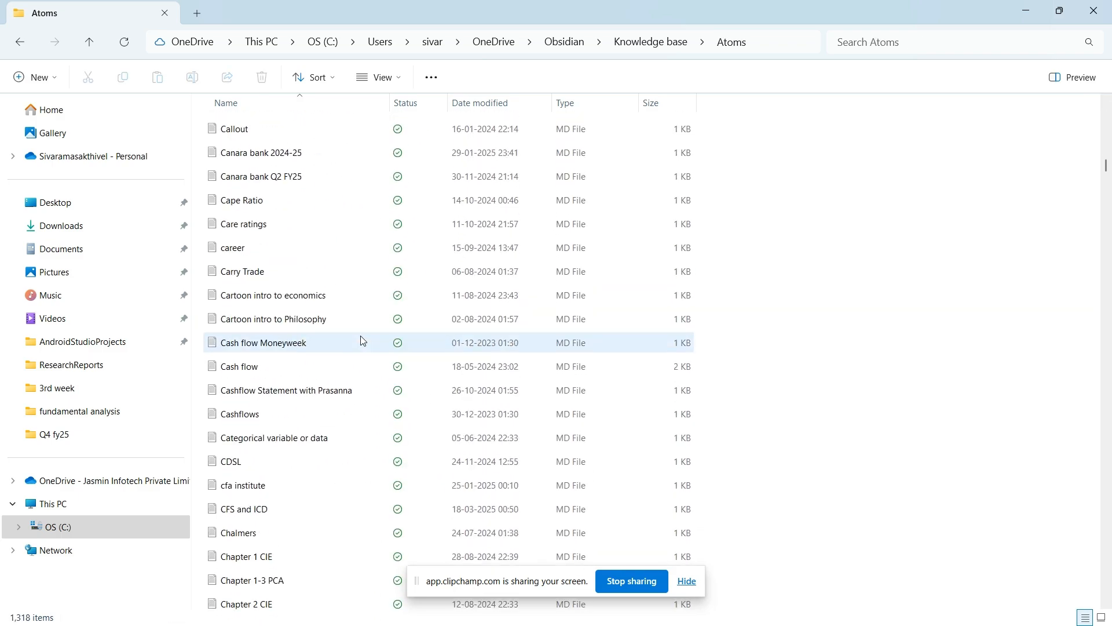
{"action": "scroll", "coordinate": [363, 340], "scroll_direction": "up", "scroll_amount": 20}
{"action": "scroll", "coordinate": [363, 340], "scroll_direction": "up", "scroll_amount": 9}
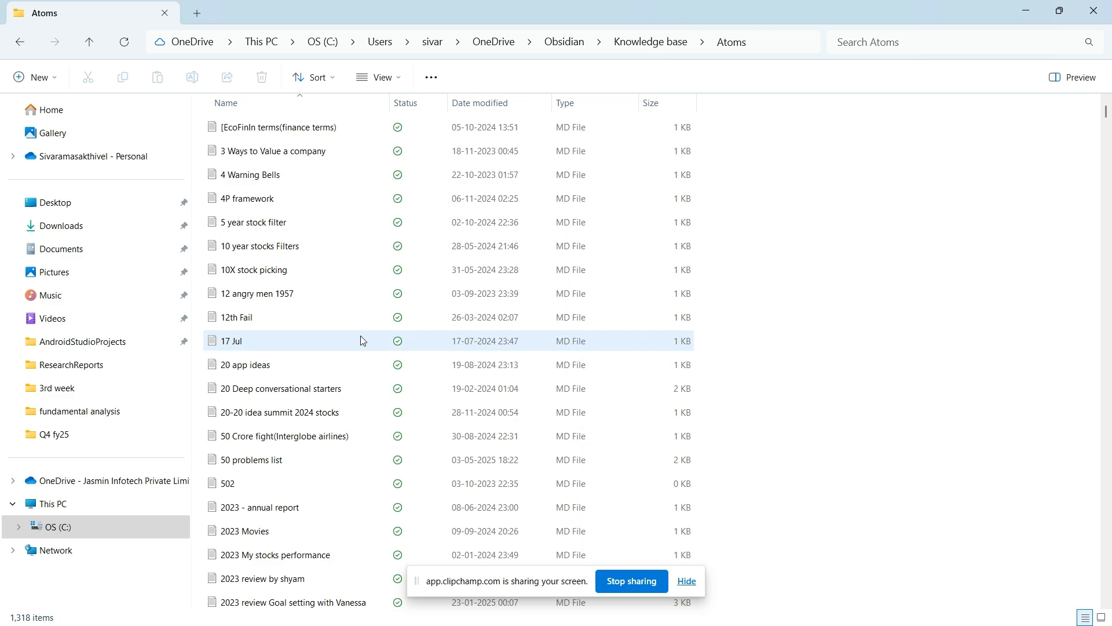
{"action": "scroll", "coordinate": [419, 209], "scroll_direction": "down", "scroll_amount": 20}
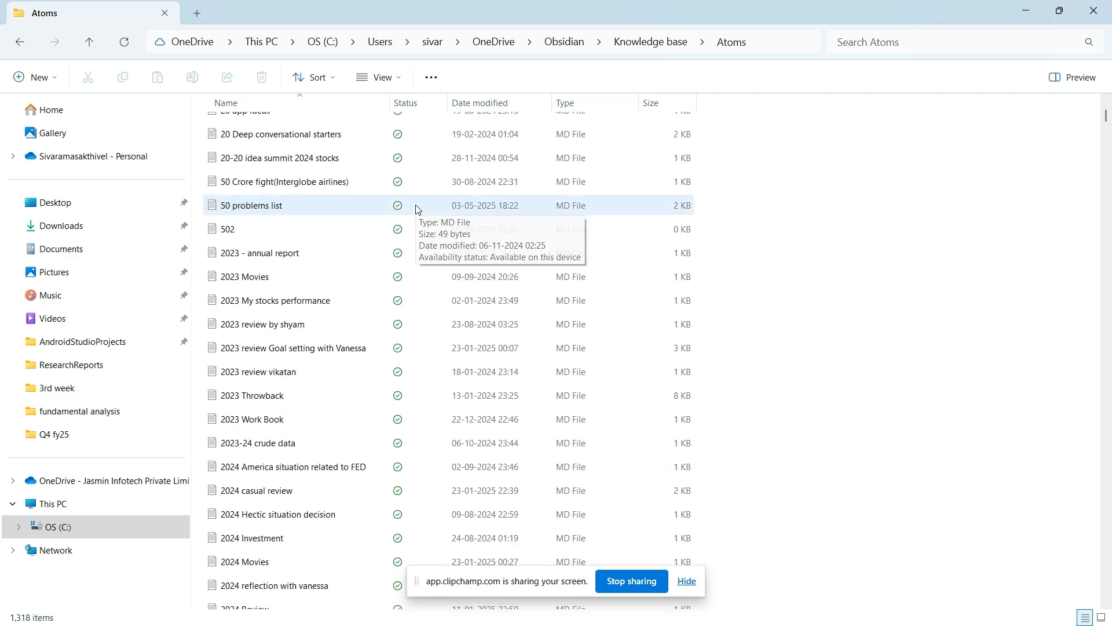
{"action": "scroll", "coordinate": [418, 210], "scroll_direction": "down", "scroll_amount": 2}
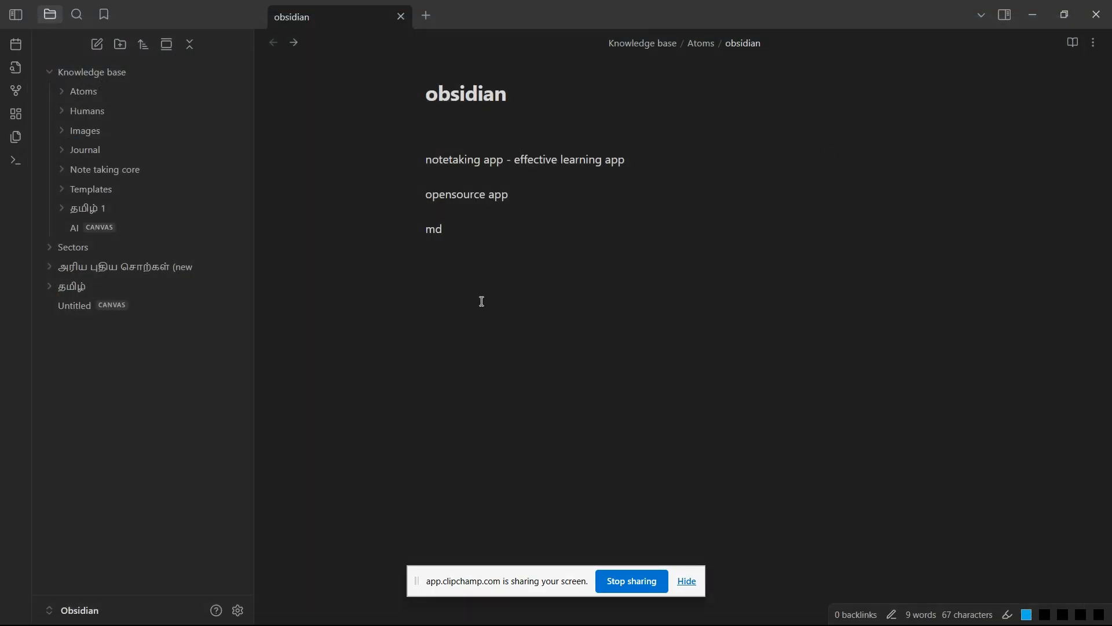
Step: Back in Obsidian, close the obsidian note and reopen it through the quick switcher by searching for "ob"
{"action": "key", "text": "ctrl+w"}
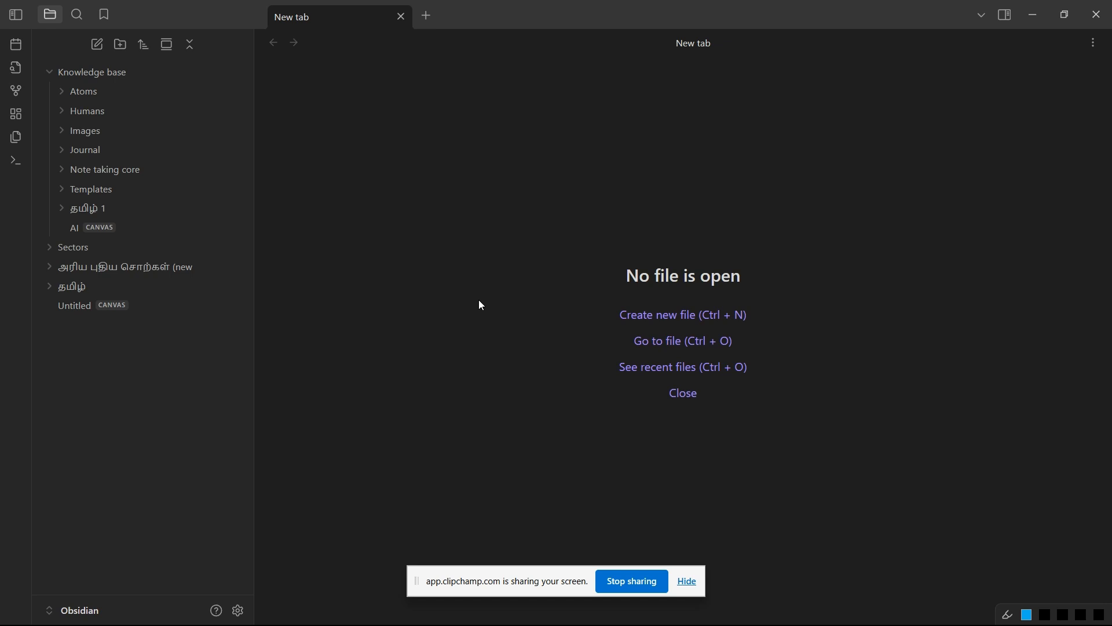
{"action": "key", "text": "ctrl+o"}
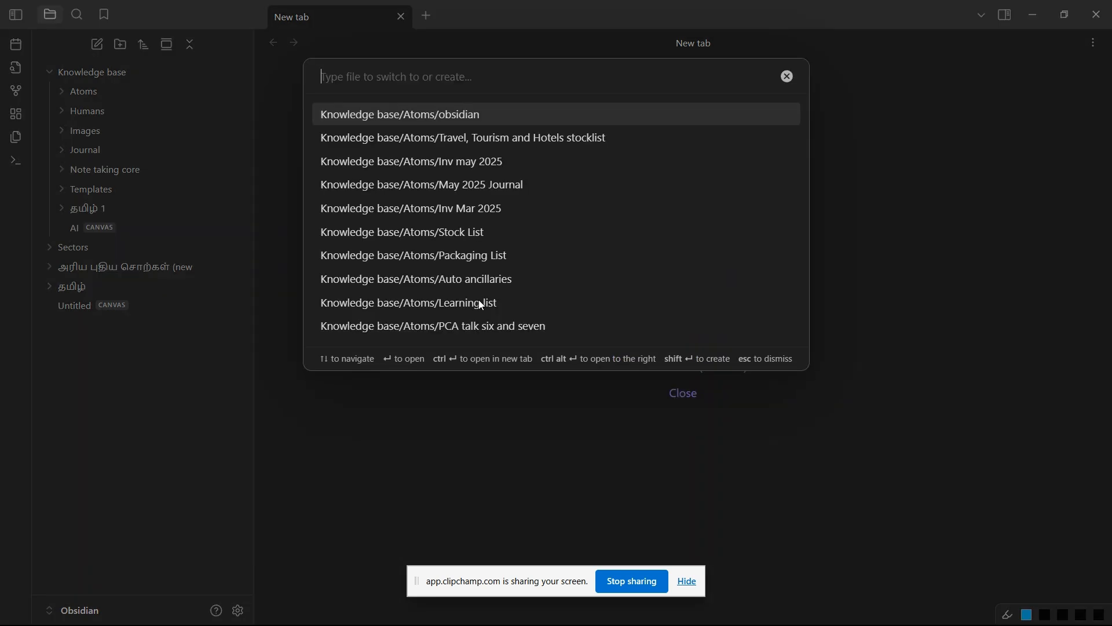
{"action": "key", "text": "Escape"}
{"action": "key", "text": "ctrl+o"}
{"action": "key", "text": "Escape"}
{"action": "key", "text": "ctrl+o"}
{"action": "key", "text": "Escape"}
{"action": "key", "text": "ctrl+o"}
{"action": "type", "text": "s"}
{"action": "key", "text": "BackSpace"}
{"action": "type", "text": "ob"}
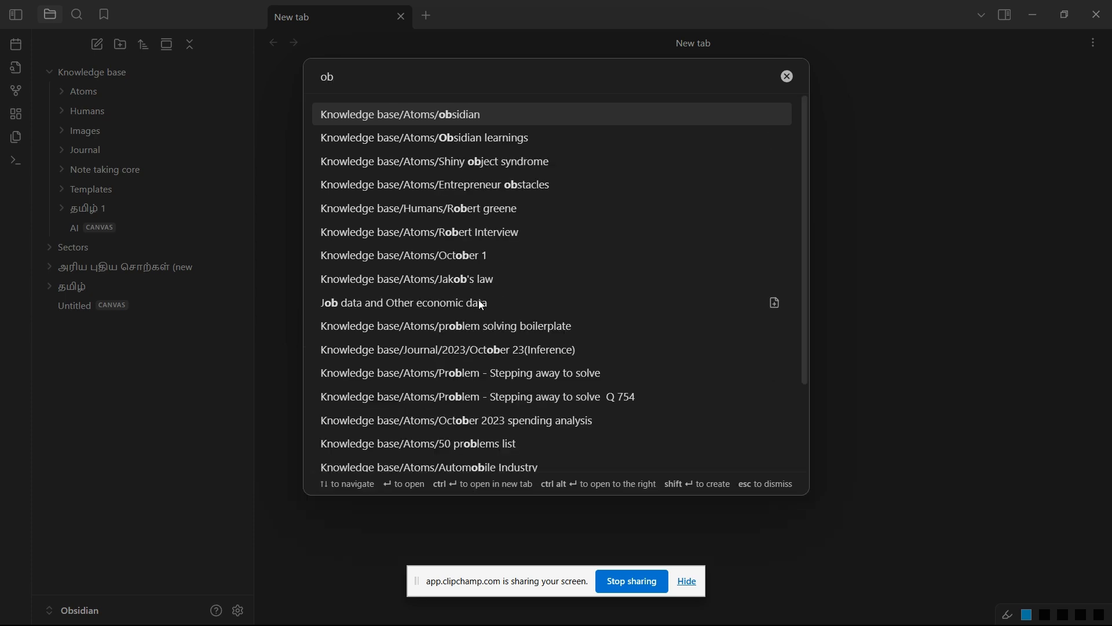
{"action": "key", "text": "Return"}
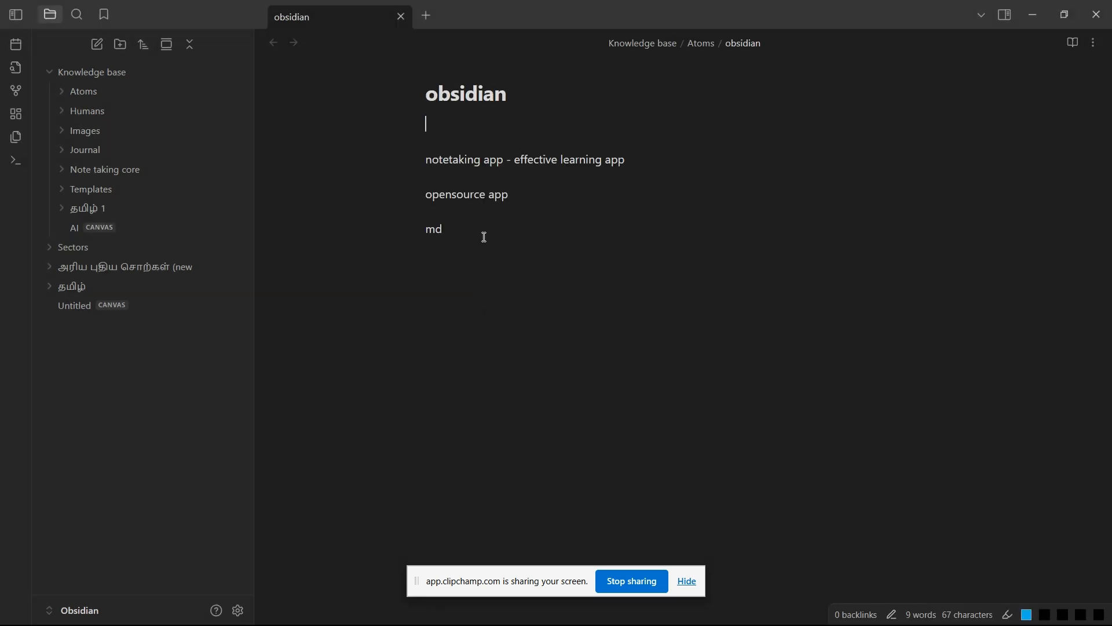
Step: Create a new note in a separate tab through the quick switcher, titled with a person's first name
{"action": "key", "text": "Return"}
{"action": "key", "text": "Return"}
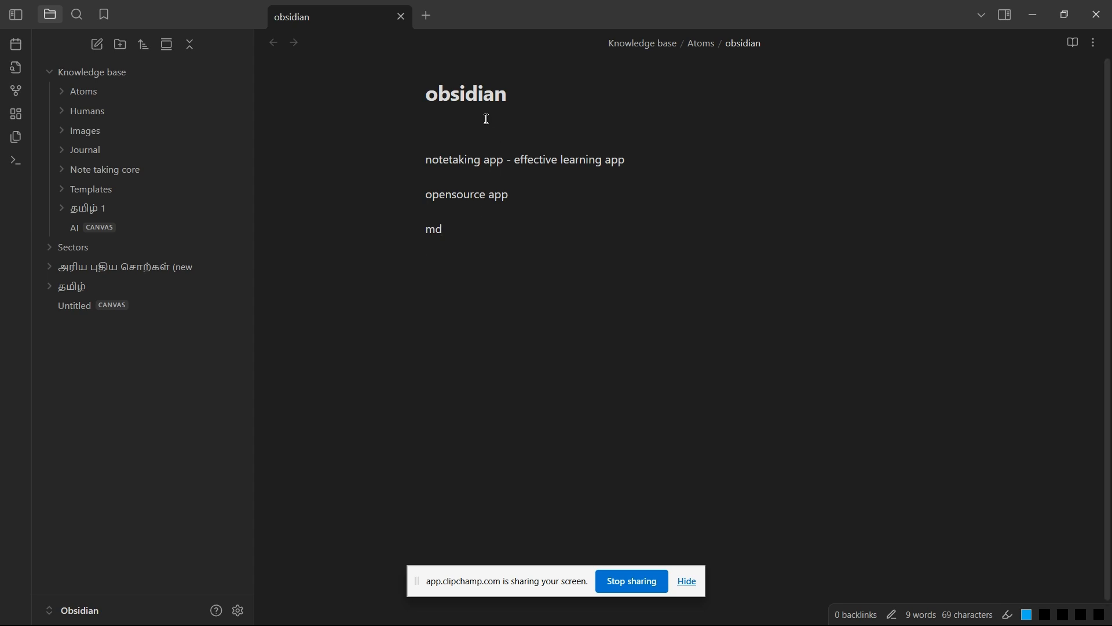
{"action": "left_click", "coordinate": [473, 133]}
{"action": "key", "text": "ctrl+t"}
{"action": "key", "text": "ctrl+o"}
{"action": "type", "text": "raju"}
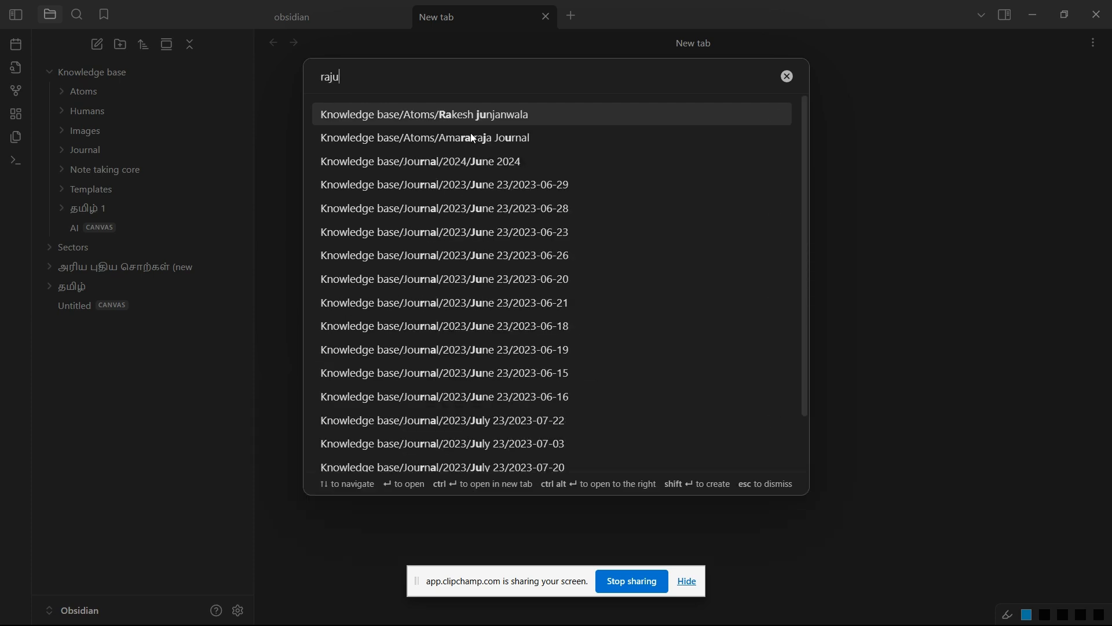
{"action": "key", "text": "shift+Return"}
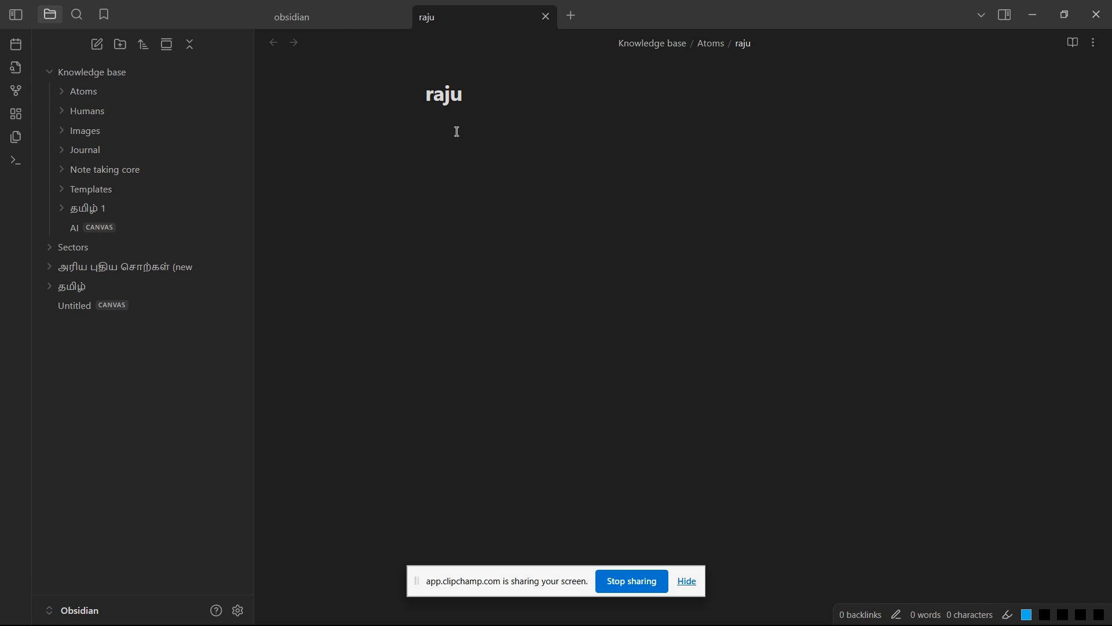
Step: Insert an internal link to the obsidian note in the new note and test it, closing the tab it opens
{"action": "type", "text": "[["}
{"action": "key", "text": "Down"}
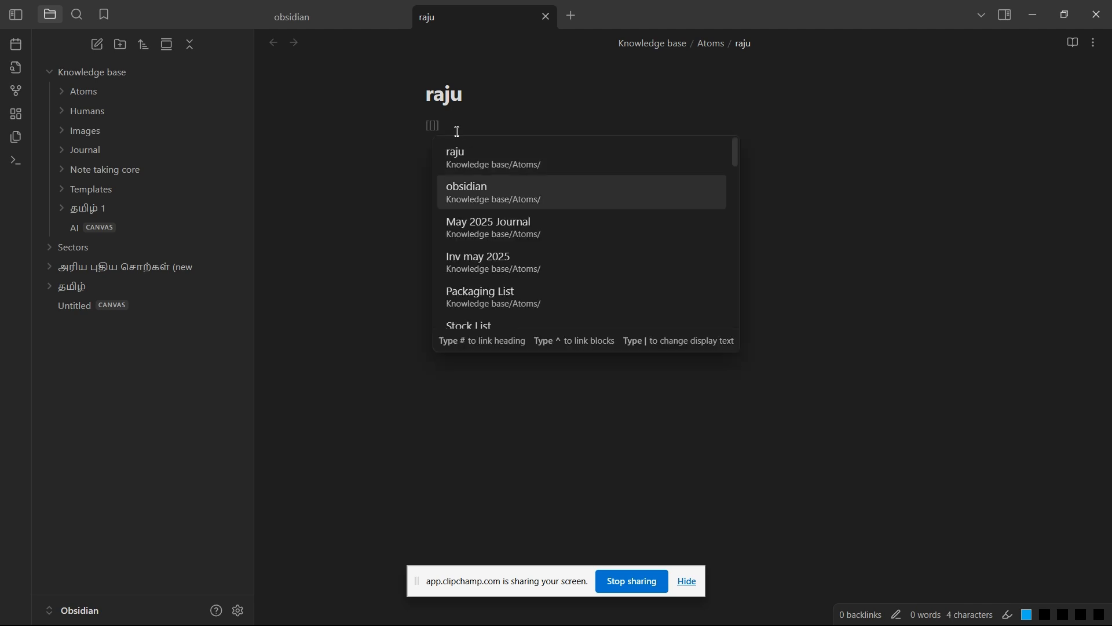
{"action": "key", "text": "Return"}
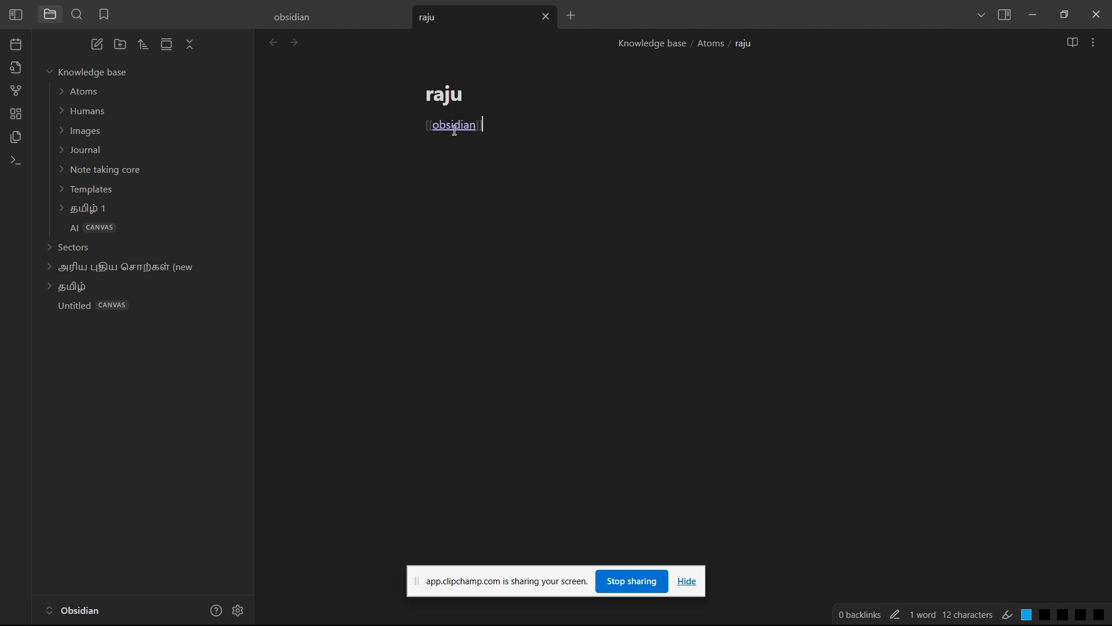
{"action": "left_click", "coordinate": [457, 128], "text": "ctrl"}
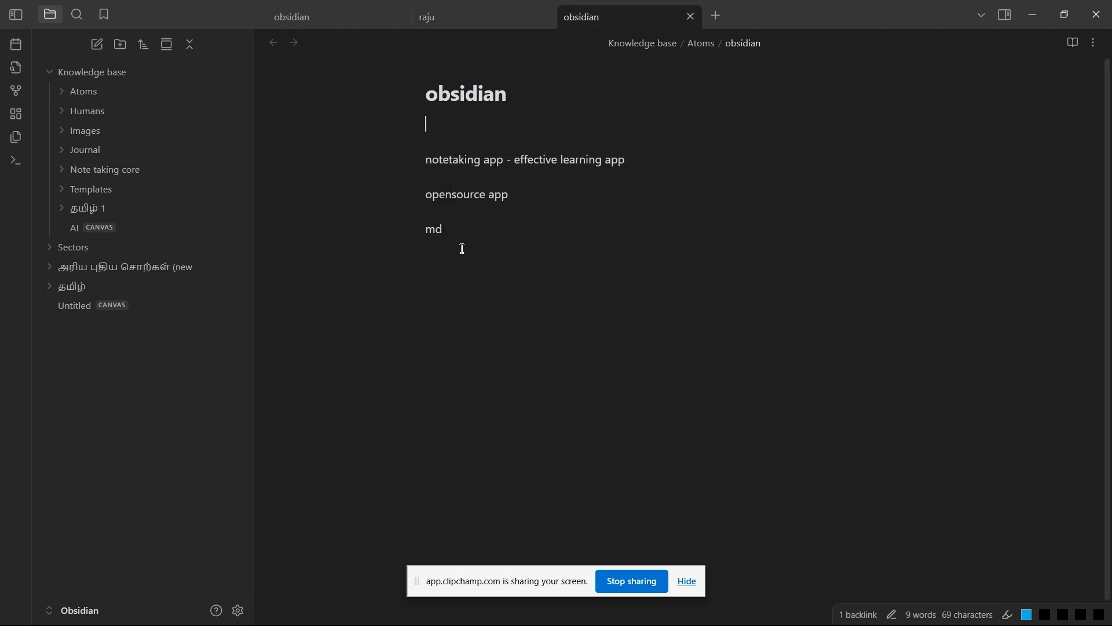
{"action": "key", "text": "ctrl+w"}
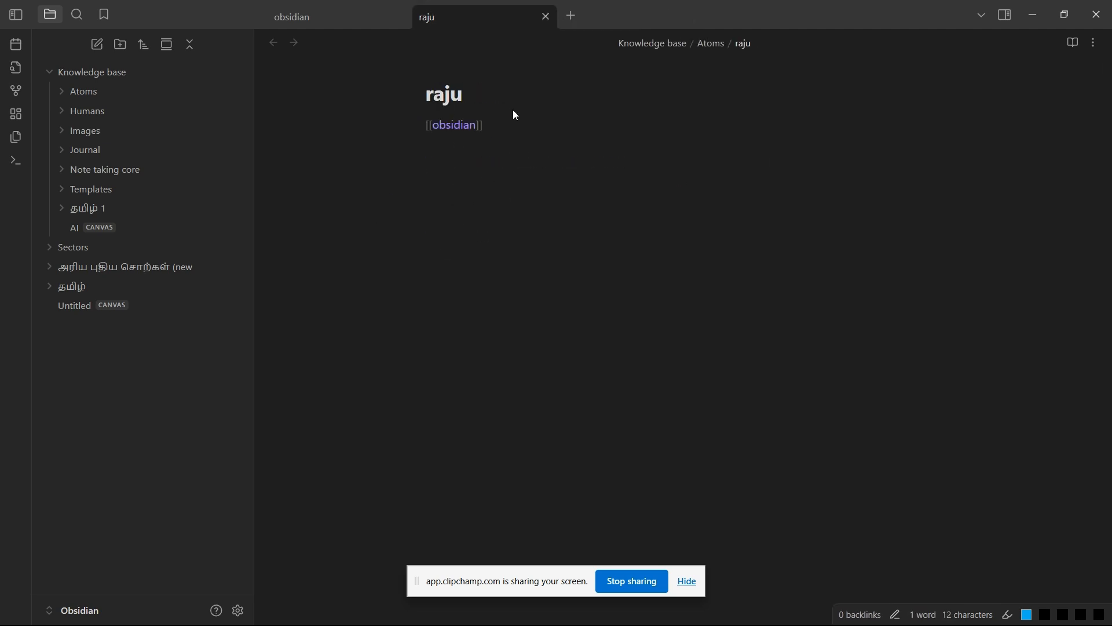
{"action": "key", "text": "Return"}
{"action": "key", "text": "Return"}
Step: Return to the obsidian note and add a horizontal divider below the "md" line
{"action": "left_click", "coordinate": [343, 15]}
{"action": "key", "text": "Return"}
{"action": "key", "text": "Return"}
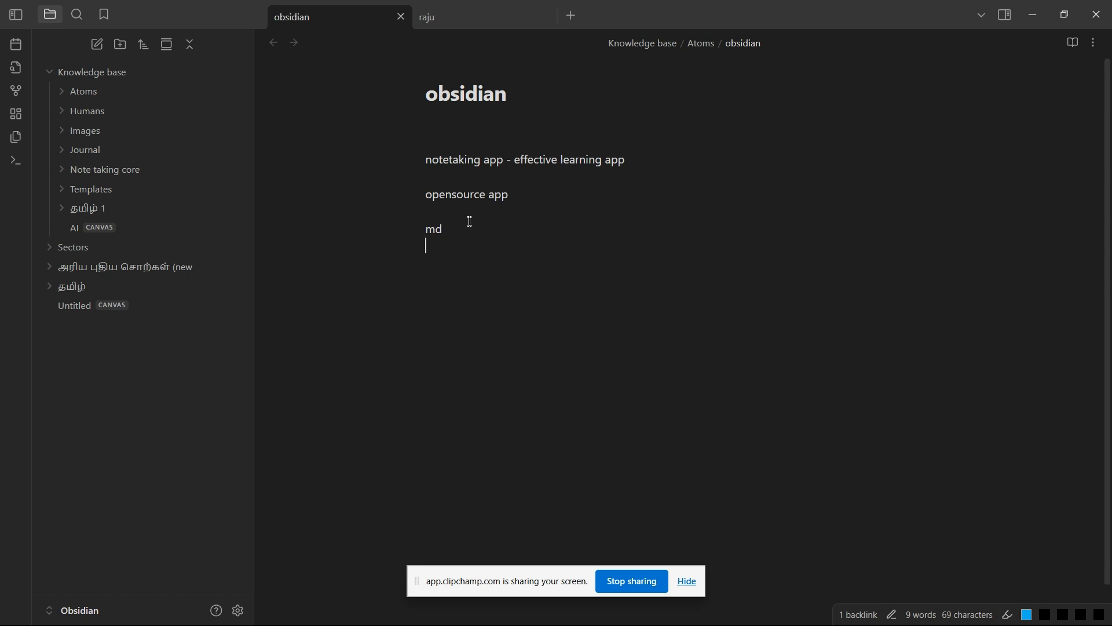
{"action": "type", "text": "---"}
{"action": "key", "text": "Return"}
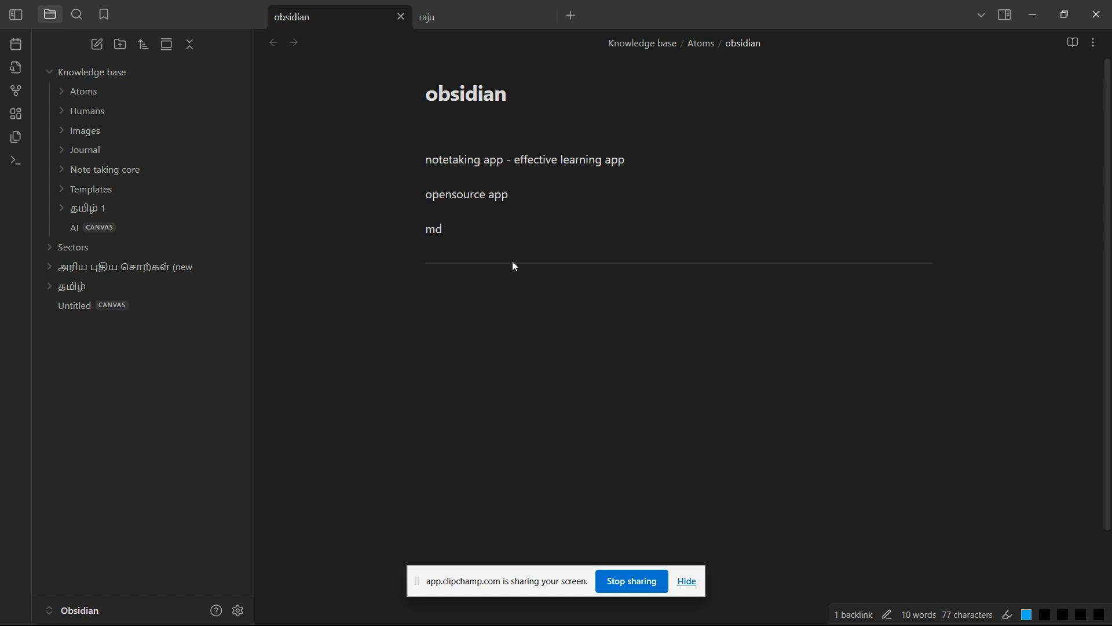
Step: Clear the obsidian note's body by deleting the divider and the three text lines above it
{"action": "left_click", "coordinate": [509, 241]}
{"action": "left_click_drag", "start_coordinate": [427, 221], "coordinate": [396, 152]}
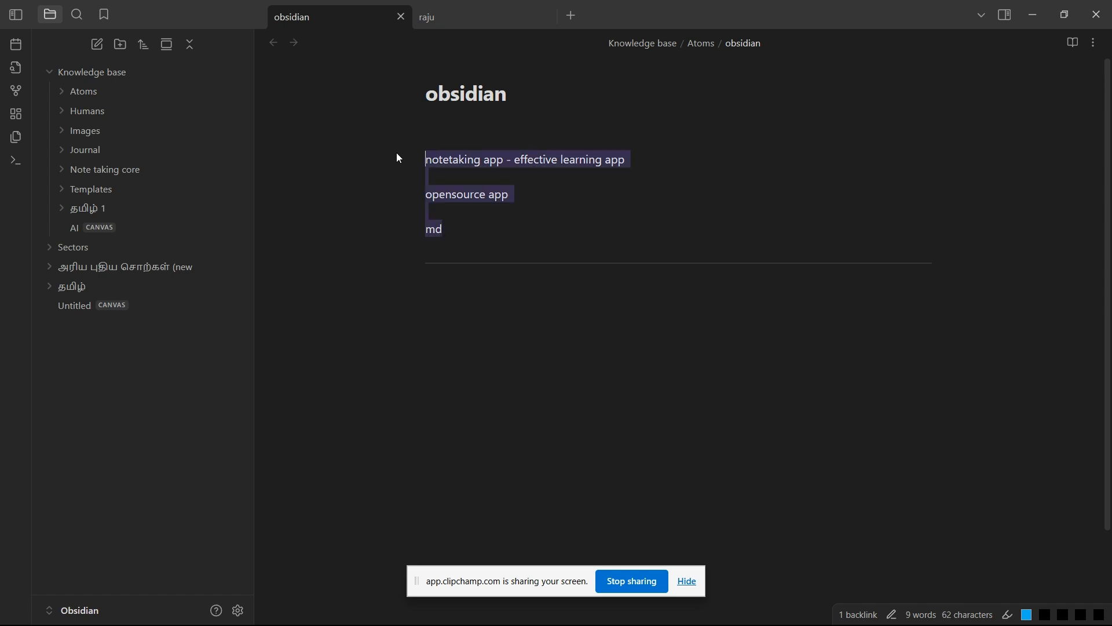
{"action": "left_click", "coordinate": [438, 289]}
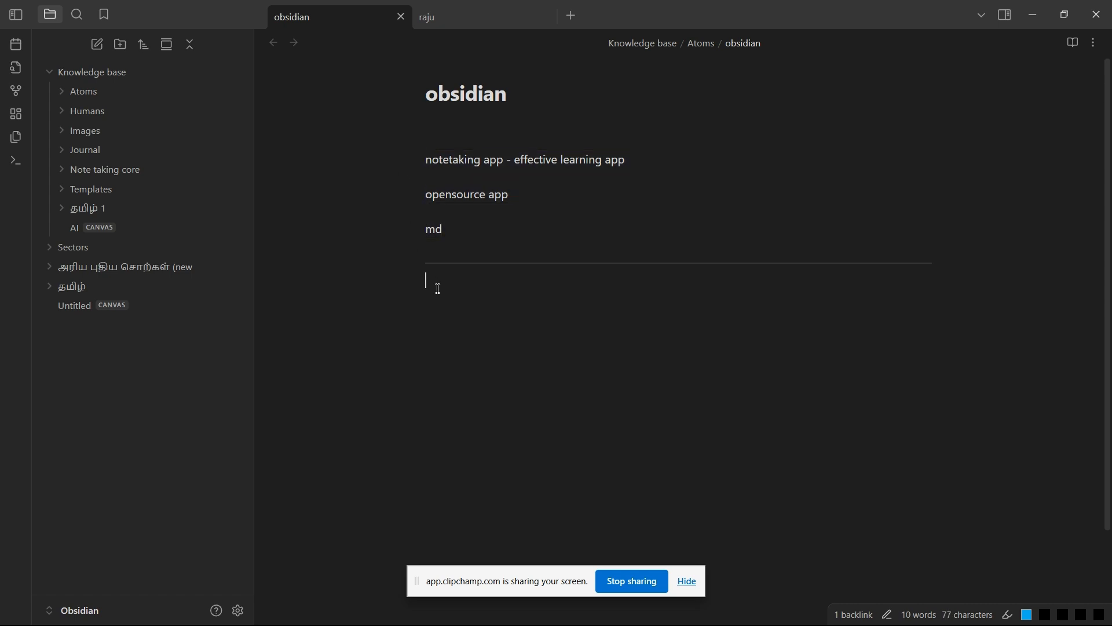
{"action": "key", "text": "BackSpace"}
{"action": "key", "text": "BackSpace"}
{"action": "key", "text": "BackSpace"}
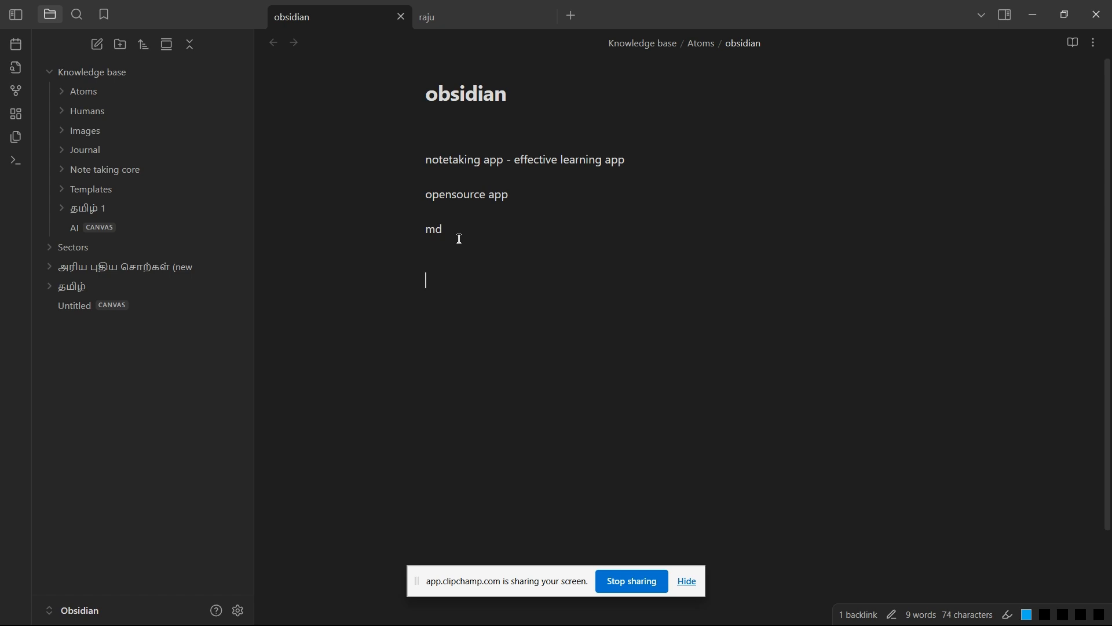
{"action": "left_click_drag", "start_coordinate": [459, 239], "coordinate": [388, 154]}
{"action": "key", "text": "BackSpace"}
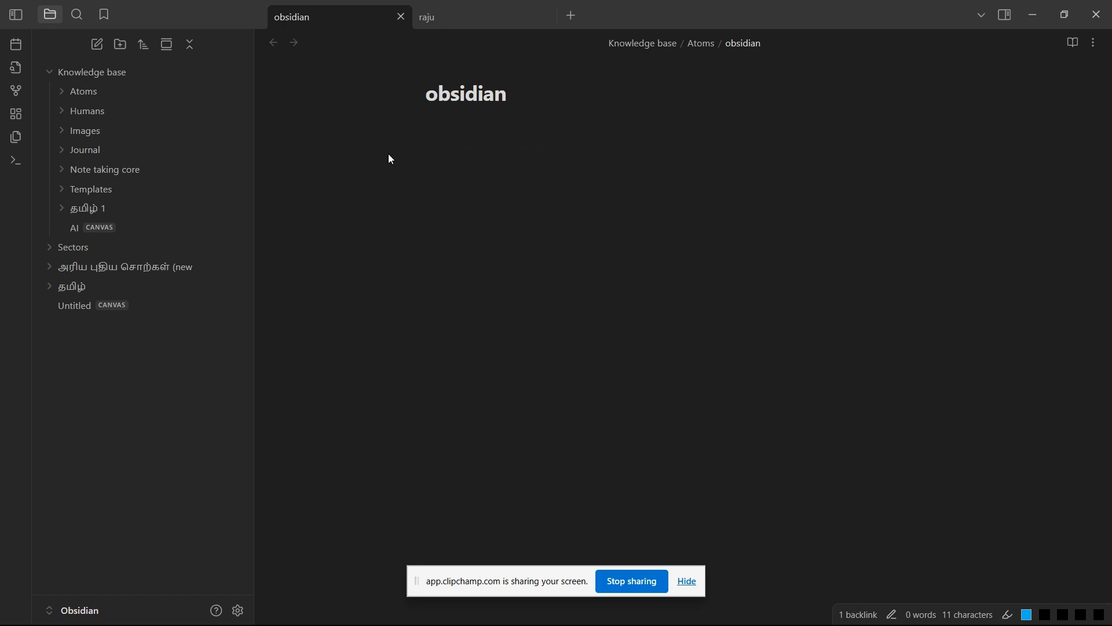
{"action": "key", "text": "BackSpace"}
Step: Insert the template line "Date: 09-05-2025" under the note's title, leaving a blank line after it
{"action": "key", "text": "alt+t"}
{"action": "type", "text": "d"}
{"action": "key", "text": "Return"}
{"action": "key", "text": "Return"}
{"action": "key", "text": "Return"}
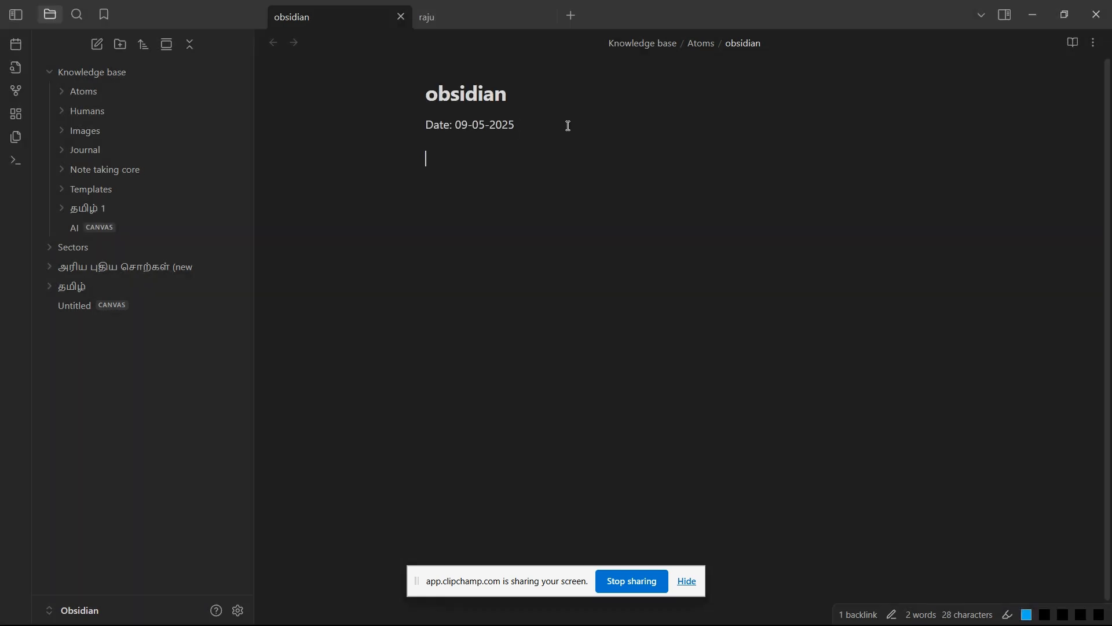
Step: Add a horizontal divider below the date line
{"action": "type", "text": "---"}
{"action": "key", "text": "Return"}
{"action": "key", "text": "Return"}
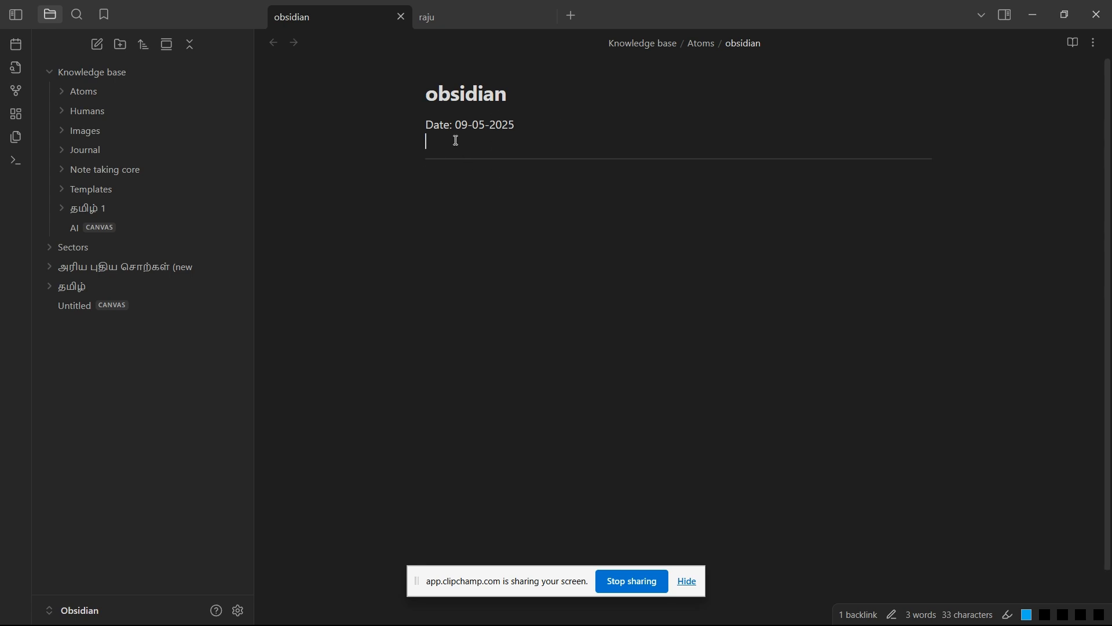
{"action": "left_click", "coordinate": [531, 130]}
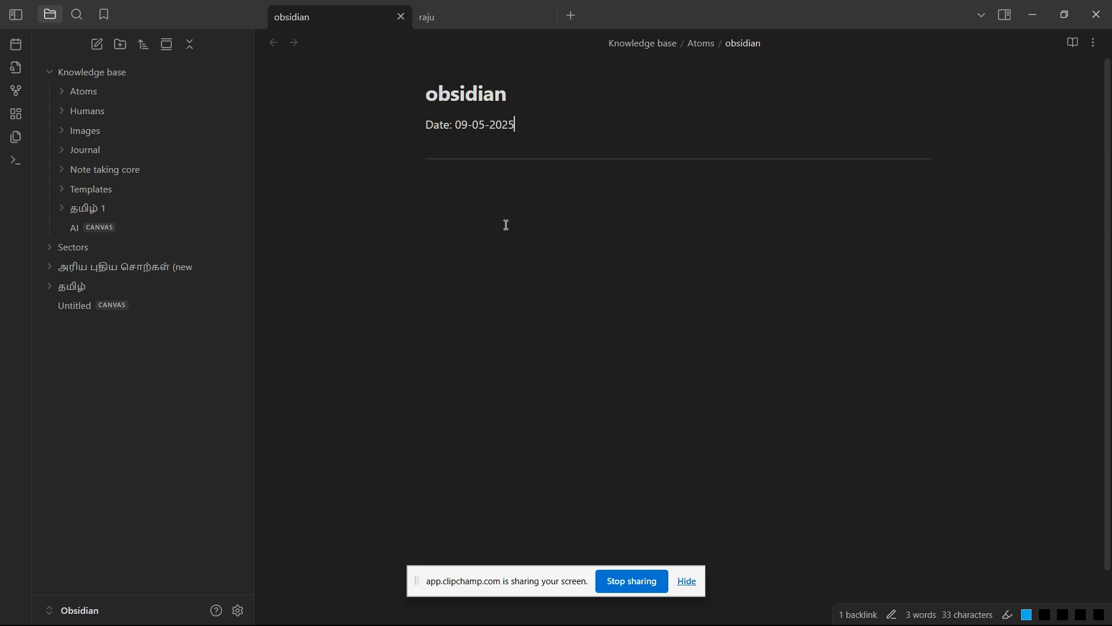
Step: Write the line "how to use obsidian" in the note below the divider
{"action": "left_click", "coordinate": [469, 203]}
{"action": "type", "text": "kdjfkdjfkd"}
{"action": "key", "text": "BackSpace"}
{"action": "key", "text": "BackSpace"}
{"action": "key", "text": "BackSpace"}
{"action": "key", "text": "BackSpace"}
{"action": "key", "text": "BackSpace"}
{"action": "key", "text": "BackSpace"}
{"action": "key", "text": "BackSpace"}
{"action": "key", "text": "BackSpace"}
{"action": "key", "text": "BackSpace"}
{"action": "key", "text": "BackSpace"}
{"action": "type", "text": "how to use obsidian"}
{"action": "key", "text": "Return"}
{"action": "key", "text": "Return"}
{"action": "key", "text": "Return"}
Step: Insert an internal link to the note open in the second tab below the line "how to use obsidian"
{"action": "type", "text": "[["}
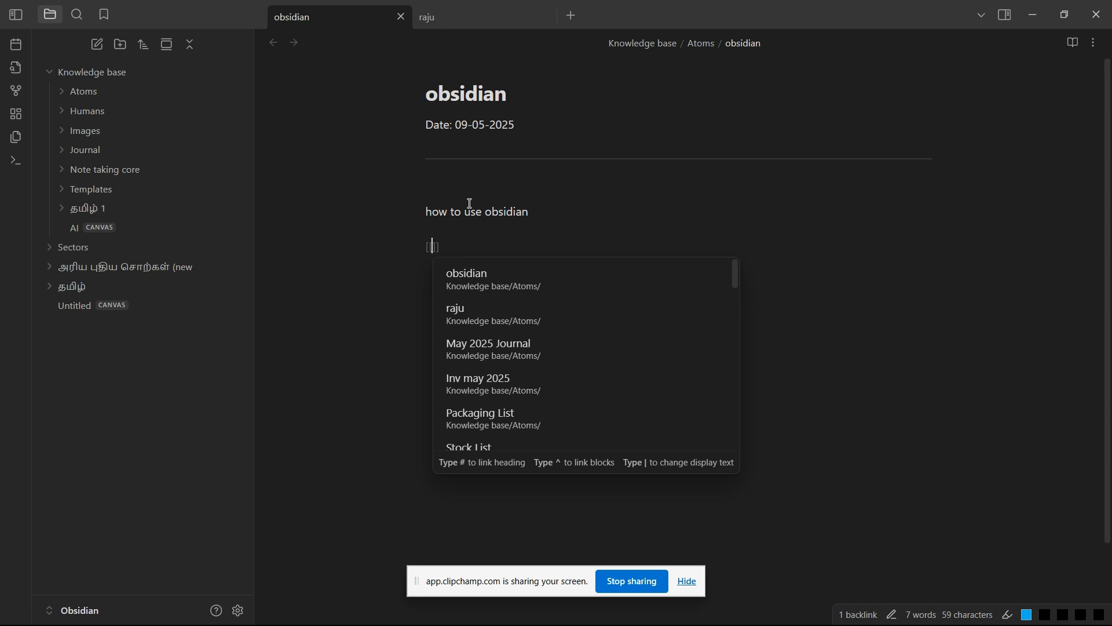
{"action": "key", "text": "Down"}
{"action": "key", "text": "Return"}
{"action": "key", "text": "Return"}
{"action": "key", "text": "Return"}
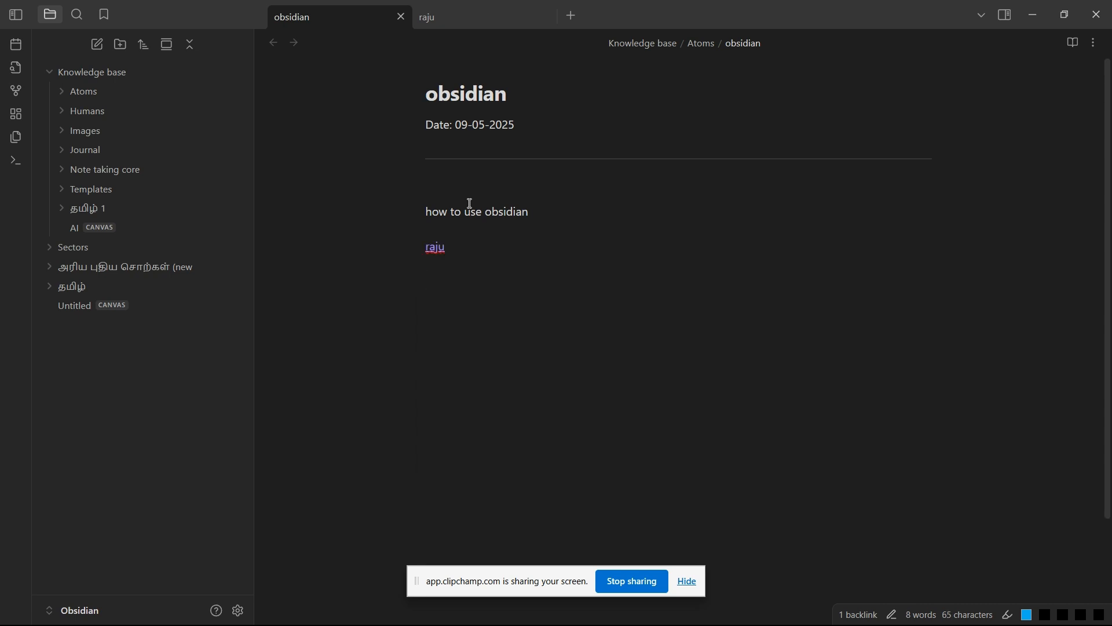
Step: Add a horizontal divider below the note link and write "other contents" under it
{"action": "type", "text": "---"}
{"action": "key", "text": "Return"}
{"action": "key", "text": "Return"}
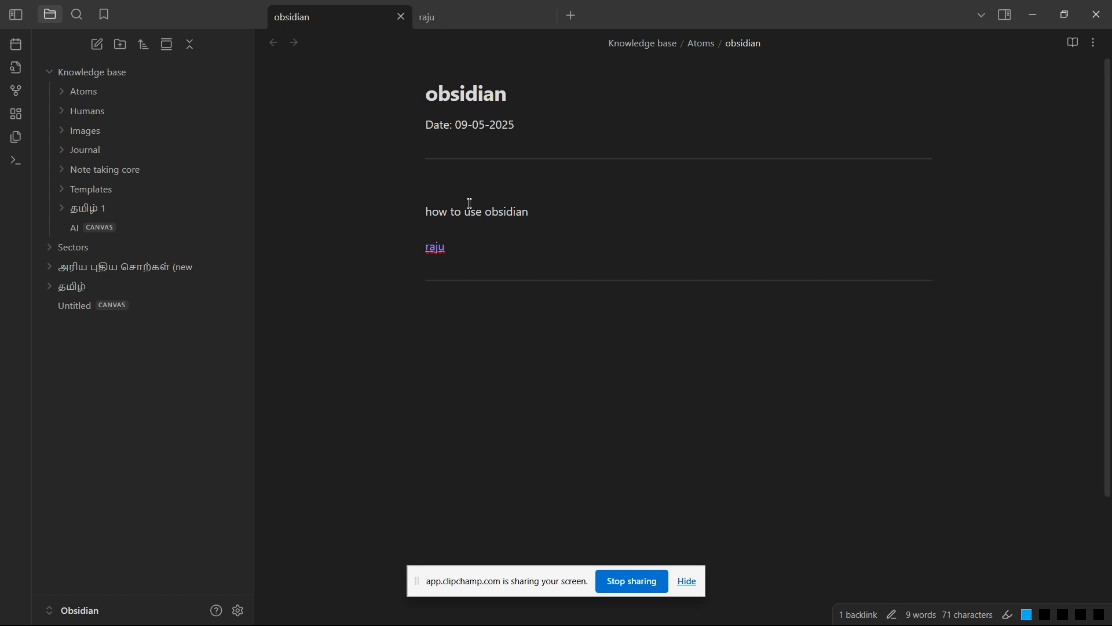
{"action": "type", "text": "other contents"}
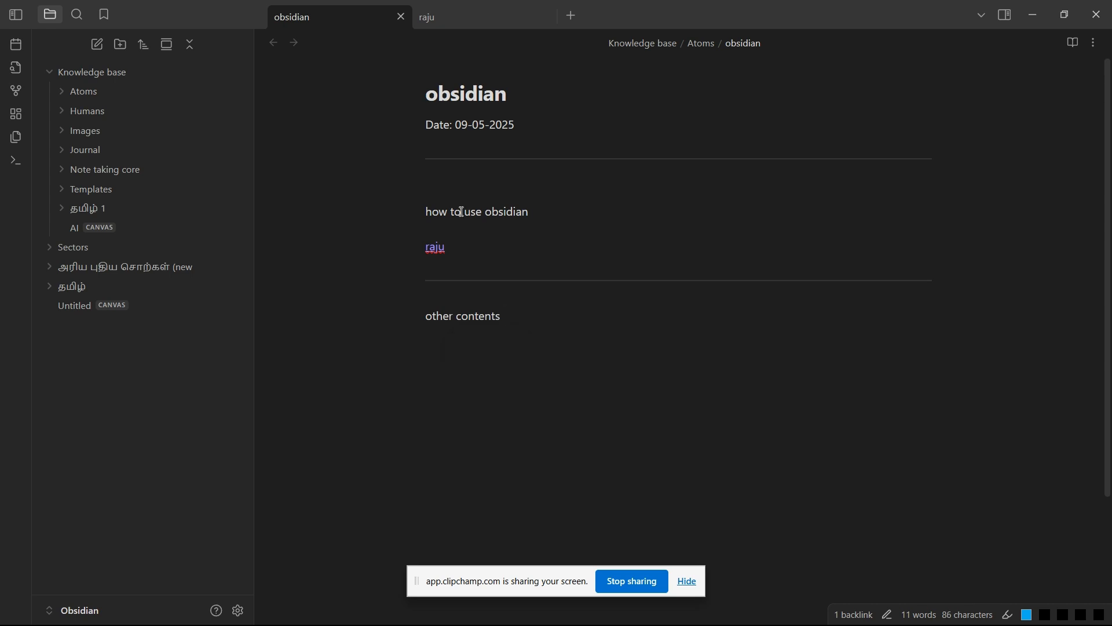
Step: Examine the notes in the Atoms folder of the Knowledge base, then collapse that folder again
{"action": "left_click", "coordinate": [51, 81]}
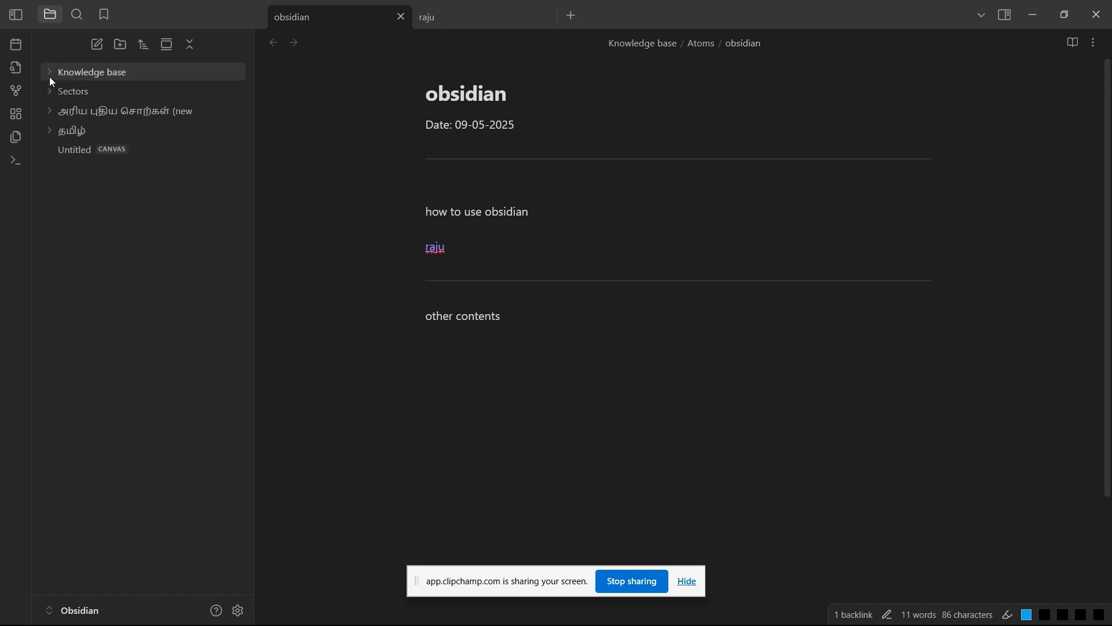
{"action": "left_click", "coordinate": [48, 78]}
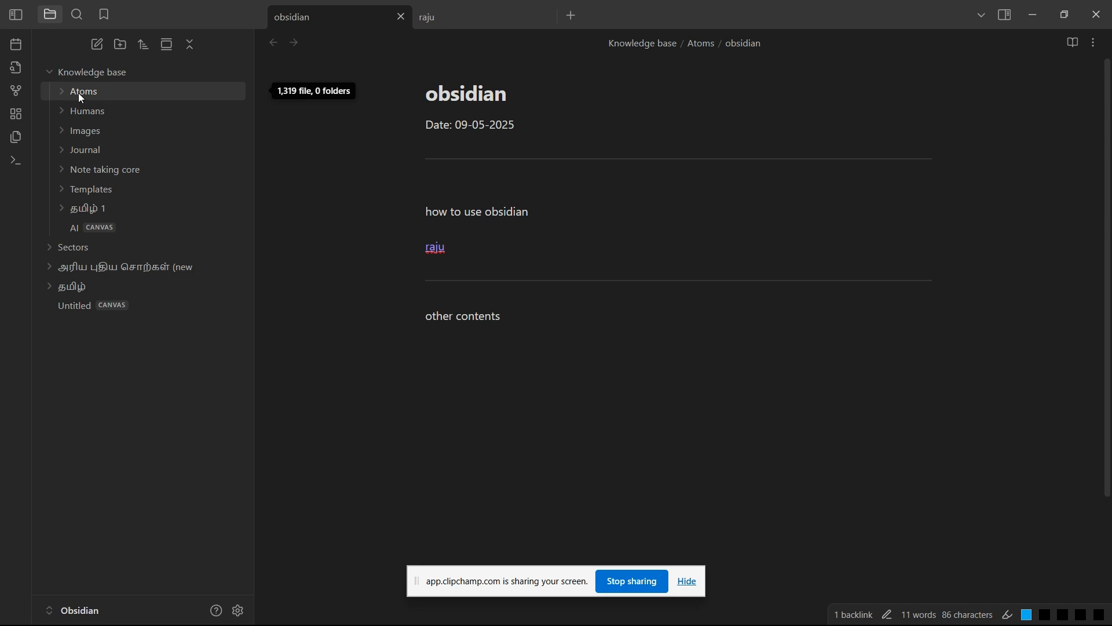
{"action": "left_click", "coordinate": [63, 95]}
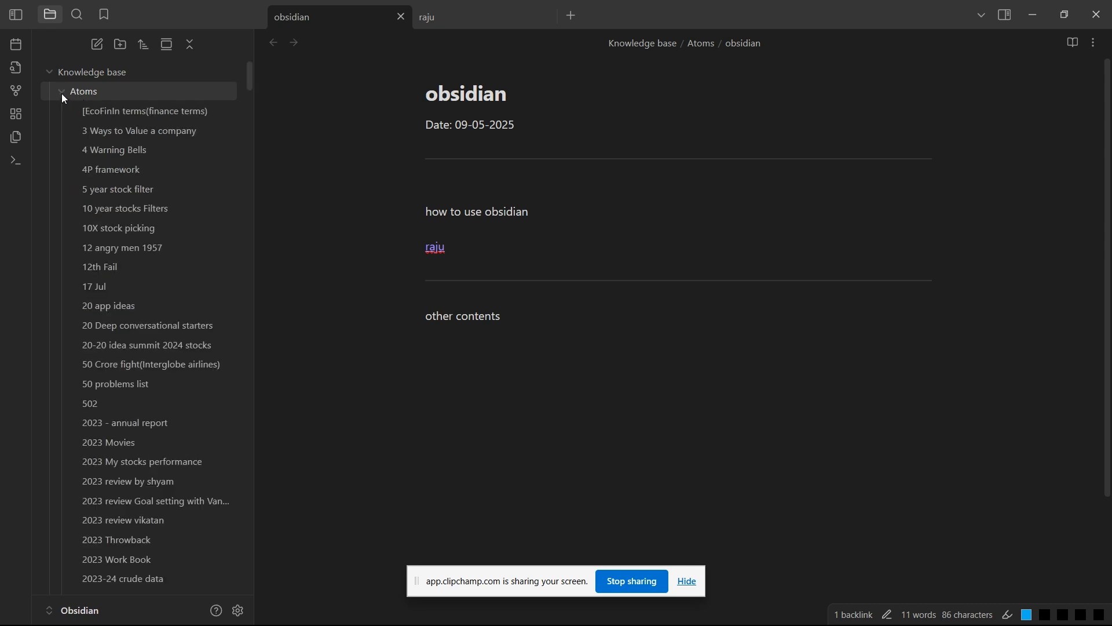
{"action": "scroll", "coordinate": [141, 401], "scroll_direction": "up", "scroll_amount": 4}
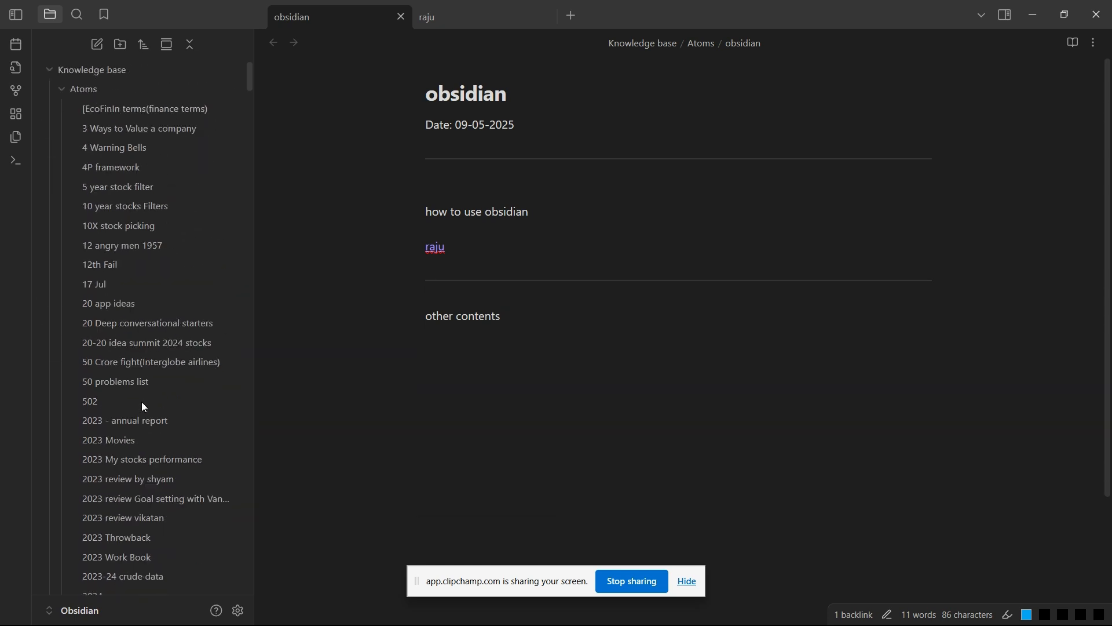
{"action": "scroll", "coordinate": [142, 401], "scroll_direction": "down", "scroll_amount": 9}
{"action": "scroll", "coordinate": [142, 401], "scroll_direction": "down", "scroll_amount": 5}
{"action": "scroll", "coordinate": [140, 377], "scroll_direction": "up", "scroll_amount": 10}
{"action": "scroll", "coordinate": [145, 301], "scroll_direction": "up", "scroll_amount": 3}
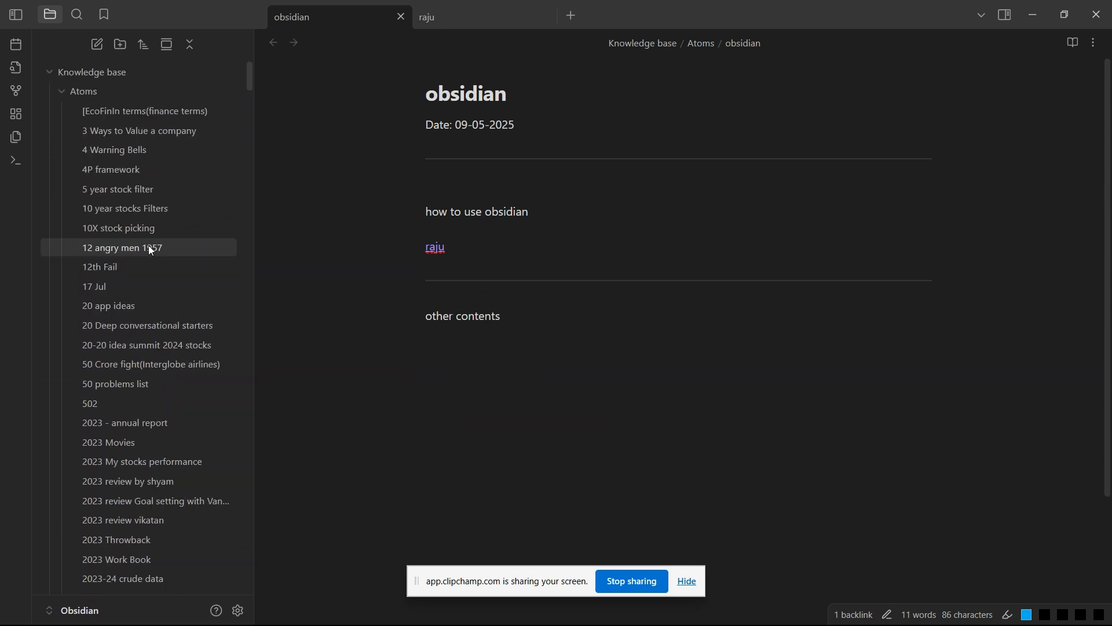
{"action": "left_click", "coordinate": [60, 92]}
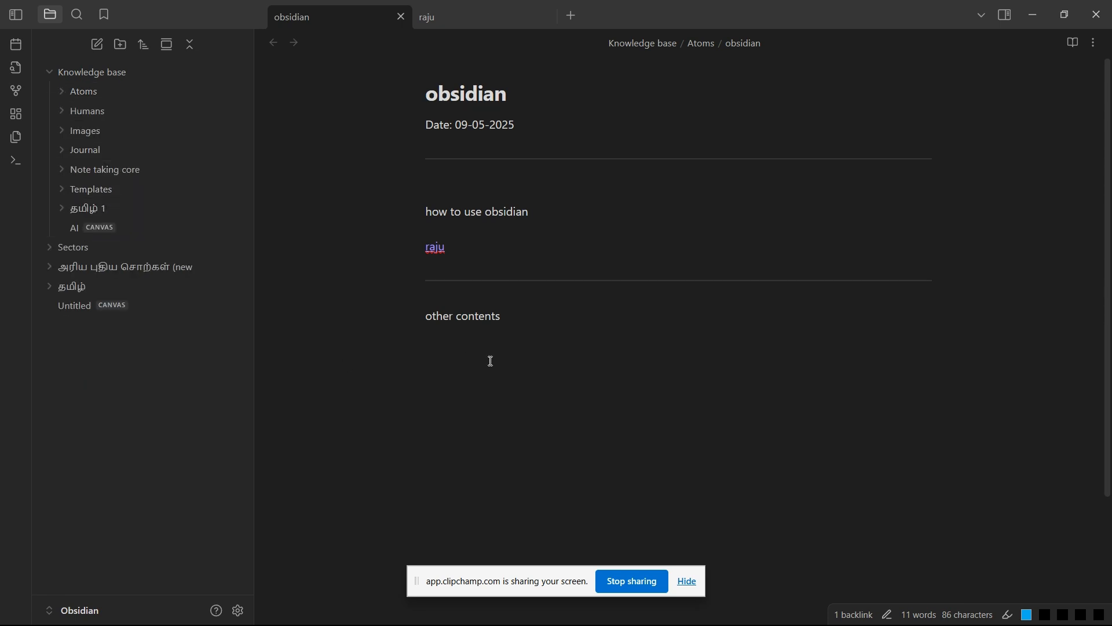
Step: Add a horizontal divider below the line "other contents"
{"action": "left_click", "coordinate": [518, 322]}
{"action": "key", "text": "Return"}
{"action": "key", "text": "Return"}
{"action": "type", "text": "---"}
{"action": "key", "text": "Return"}
{"action": "key", "text": "Return"}
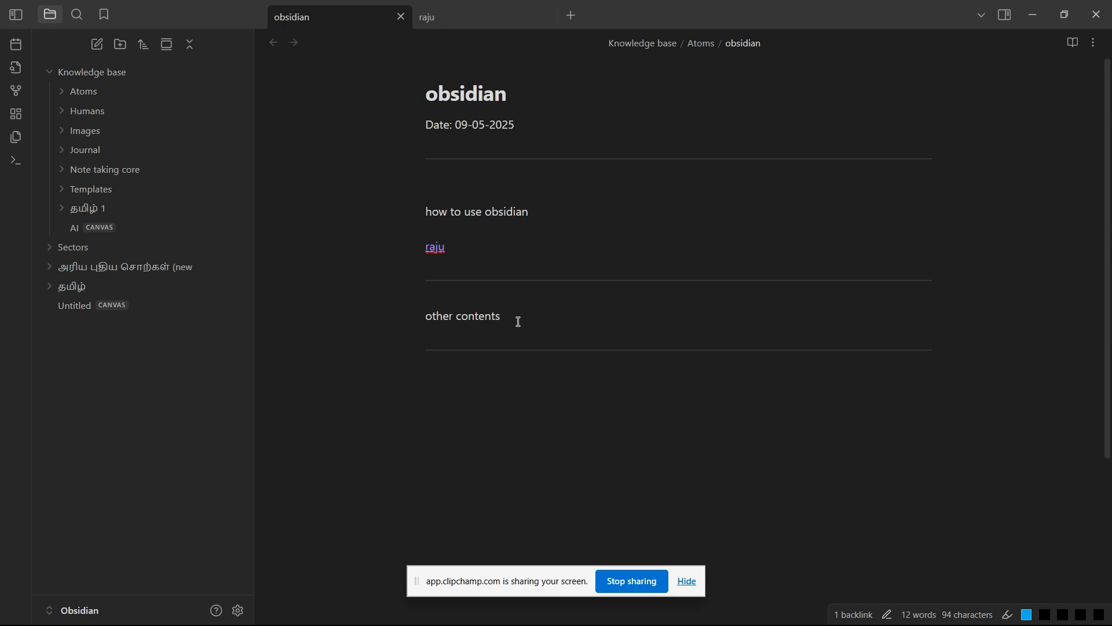
Step: Create a fenced code block below the last divider containing the text "Welcome to the world"
{"action": "type", "text": "``"}
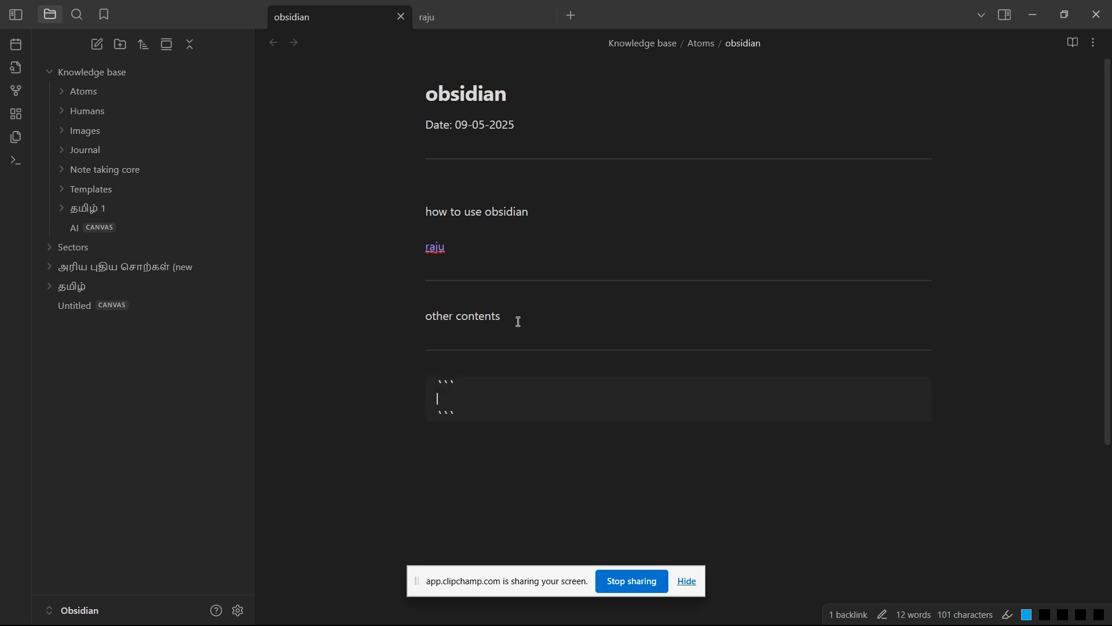
{"action": "key", "text": "Return"}
{"action": "type", "text": "Welcome to the world"}
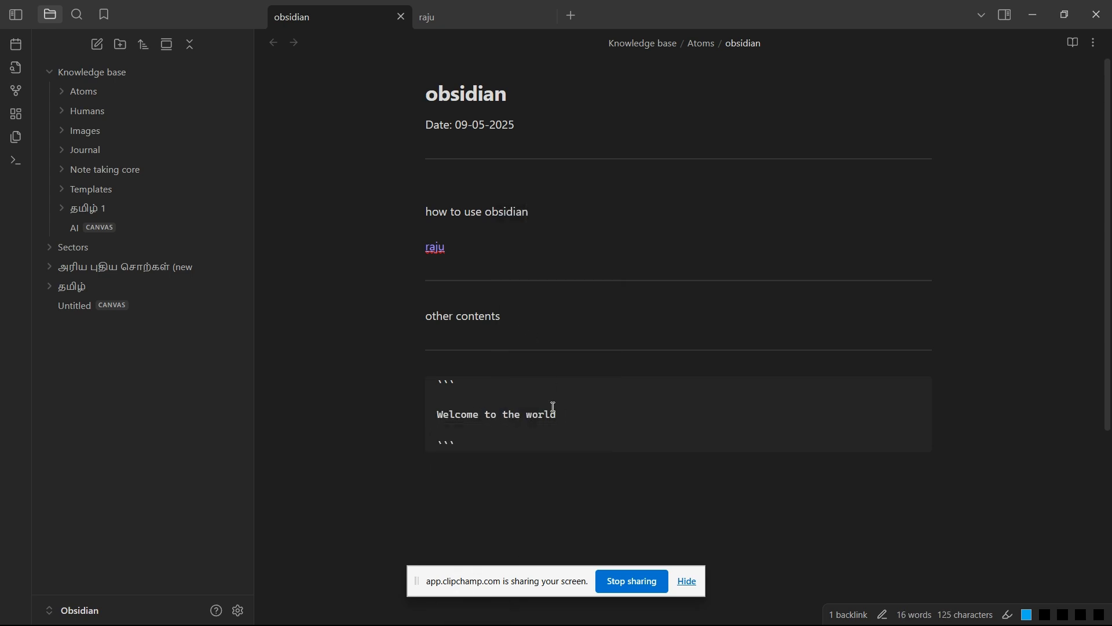
{"action": "key", "text": "Return"}
Step: Create a second fenced code block below the first one containing the text "kjfdkljdlfkd"
{"action": "left_click", "coordinate": [925, 398]}
{"action": "type", "text": "``` "}
{"action": "type", "text": "kjfdkljdlfkd"}
{"action": "key", "text": "Return"}
{"action": "key", "text": "Return"}
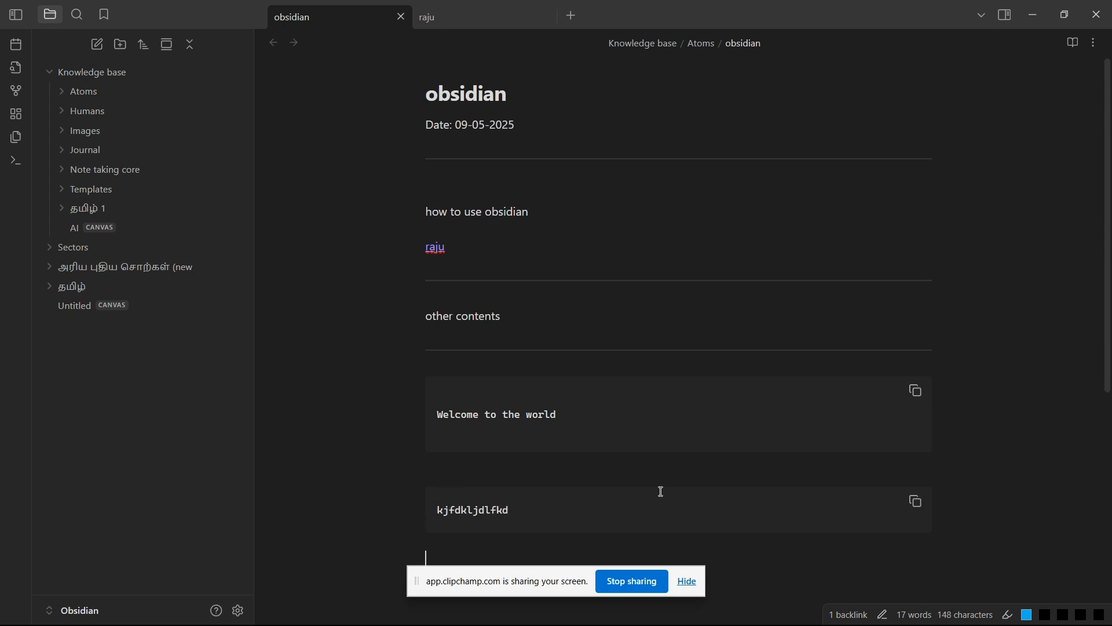
Step: Write "dkfdjkdjd" below the second code block and format it as strikethrough text
{"action": "scroll", "coordinate": [662, 491], "scroll_direction": "down", "scroll_amount": 3}
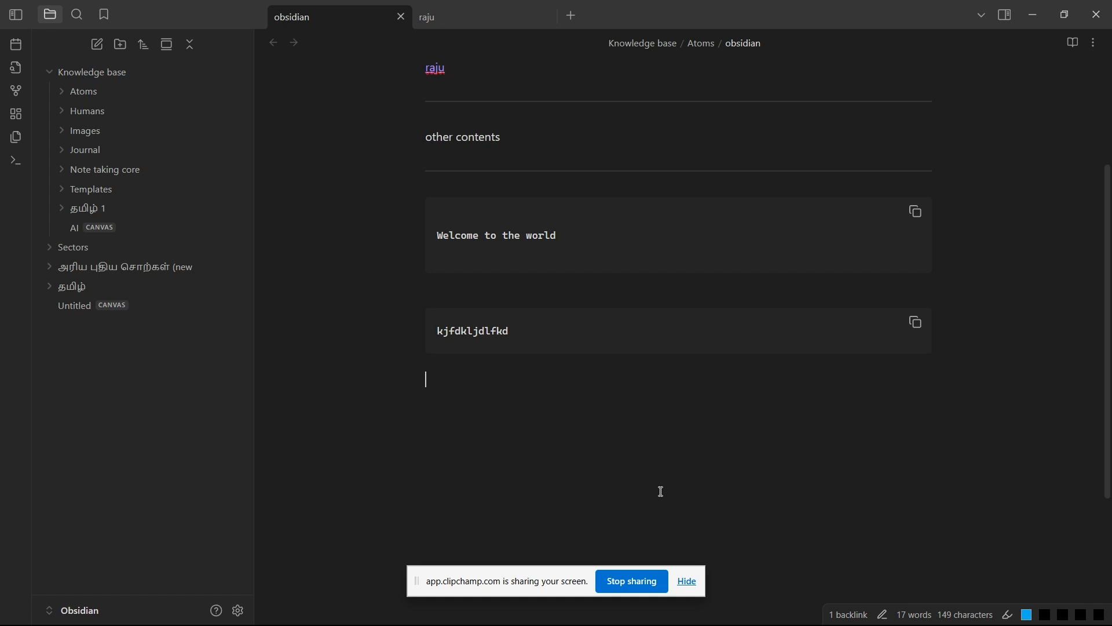
{"action": "key", "text": "Return"}
{"action": "type", "text": "dkfdjkdjd"}
{"action": "key", "text": "Home"}
{"action": "type", "text": "~`"}
{"action": "key", "text": "BackSpace"}
{"action": "type", "text": "~"}
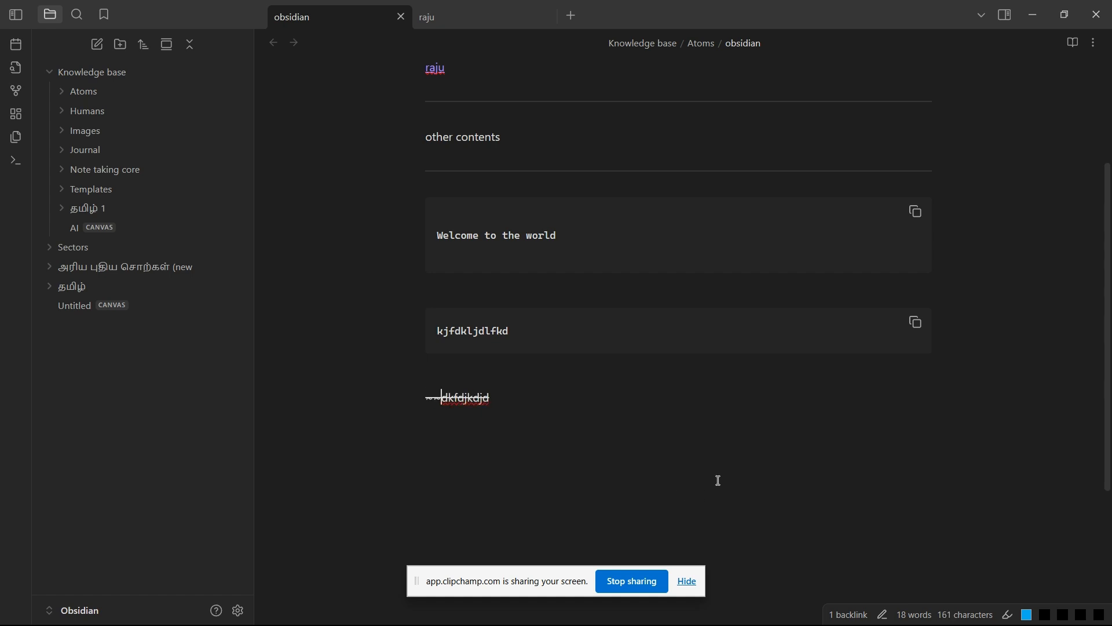
Step: Start a bulleted list a few lines below the strikethrough text with the item "welcome"
{"action": "left_click", "coordinate": [528, 393]}
{"action": "key", "text": "Return"}
{"action": "key", "text": "Return"}
{"action": "key", "text": "Return"}
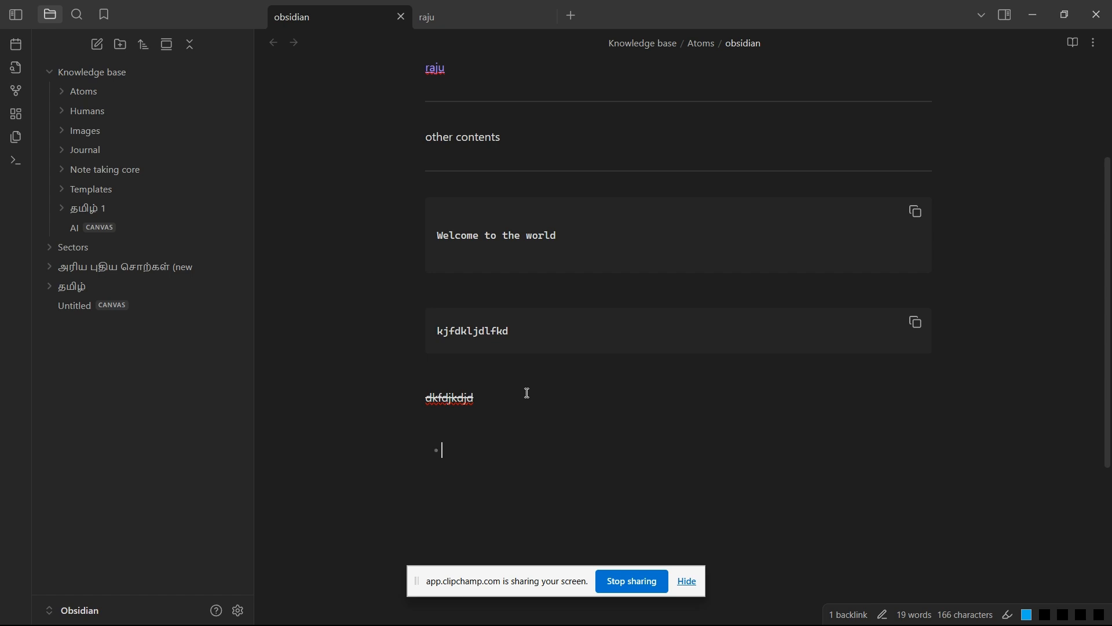
{"action": "type", "text": "welocme"}
{"action": "key", "text": "BackSpace"}
{"action": "key", "text": "BackSpace"}
{"action": "key", "text": "BackSpace"}
{"action": "key", "text": "BackSpace"}
{"action": "key", "text": "BackSpace"}
{"action": "type", "text": "come"}
Step: Add the bullets "to", "tamil" and "agil" under "welcome", each nested one level deeper than the previous one
{"action": "key", "text": "Return"}
{"action": "type", "text": "to "}
{"action": "type", "text": "tamil"}
{"action": "key", "text": "Return"}
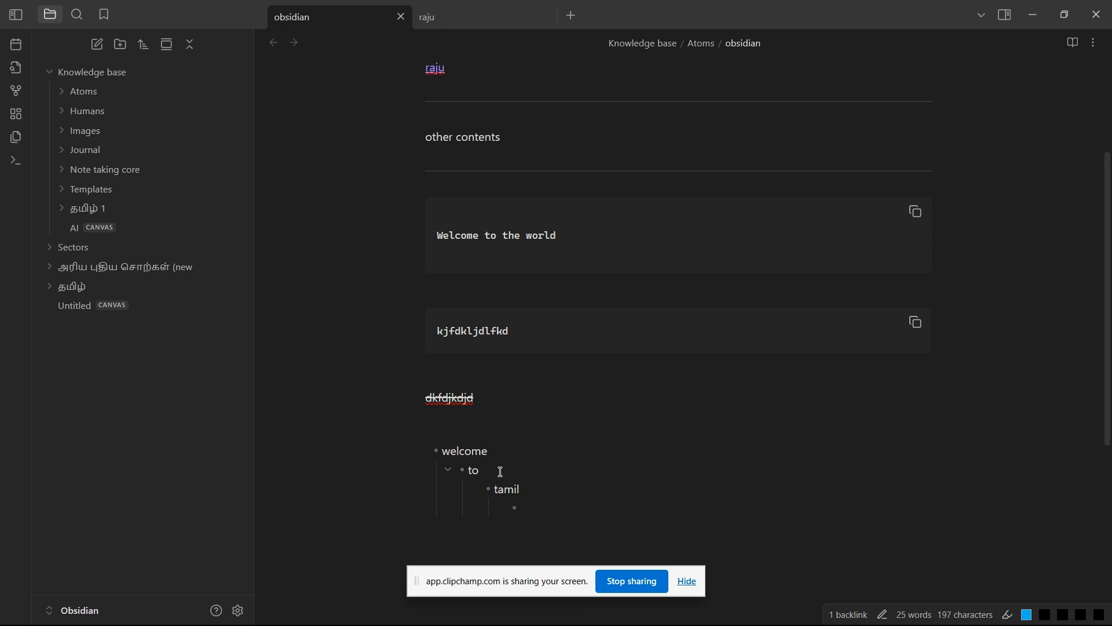
{"action": "type", "text": "agil"}
Step: End the nested list and add a horizontal divider below it
{"action": "scroll", "coordinate": [497, 458], "scroll_direction": "down", "scroll_amount": 3}
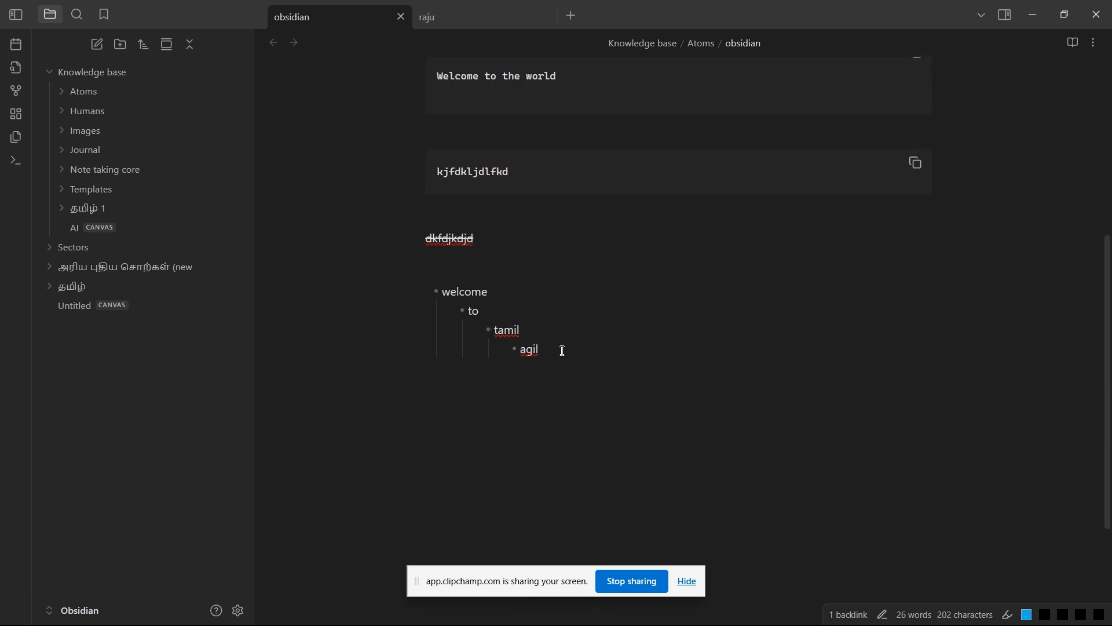
{"action": "key", "text": "Return"}
{"action": "key", "text": "shift+Tab"}
{"action": "key", "text": "Return"}
{"action": "type", "text": "---"}
{"action": "key", "text": "Return"}
{"action": "key", "text": "Return"}
{"action": "scroll", "coordinate": [562, 351], "scroll_direction": "down", "scroll_amount": 2}
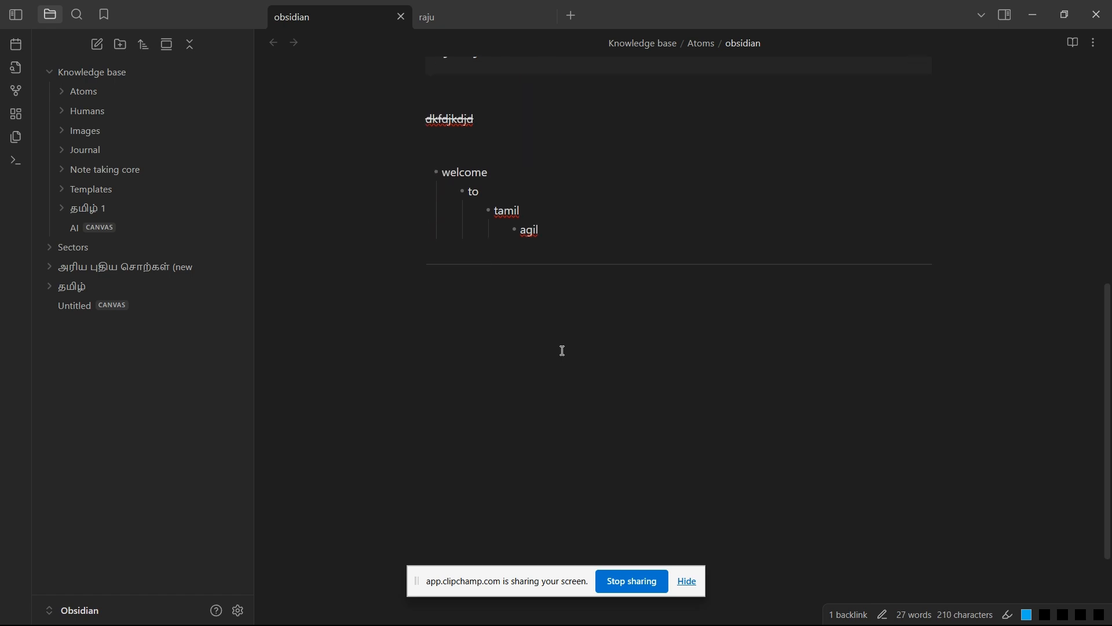
Step: Add a level-one heading and a level-two heading below the divider, both containing the same capitalized first name
{"action": "scroll", "coordinate": [562, 351], "scroll_direction": "down", "scroll_amount": 1}
{"action": "scroll", "coordinate": [562, 350], "scroll_direction": "up", "scroll_amount": 2}
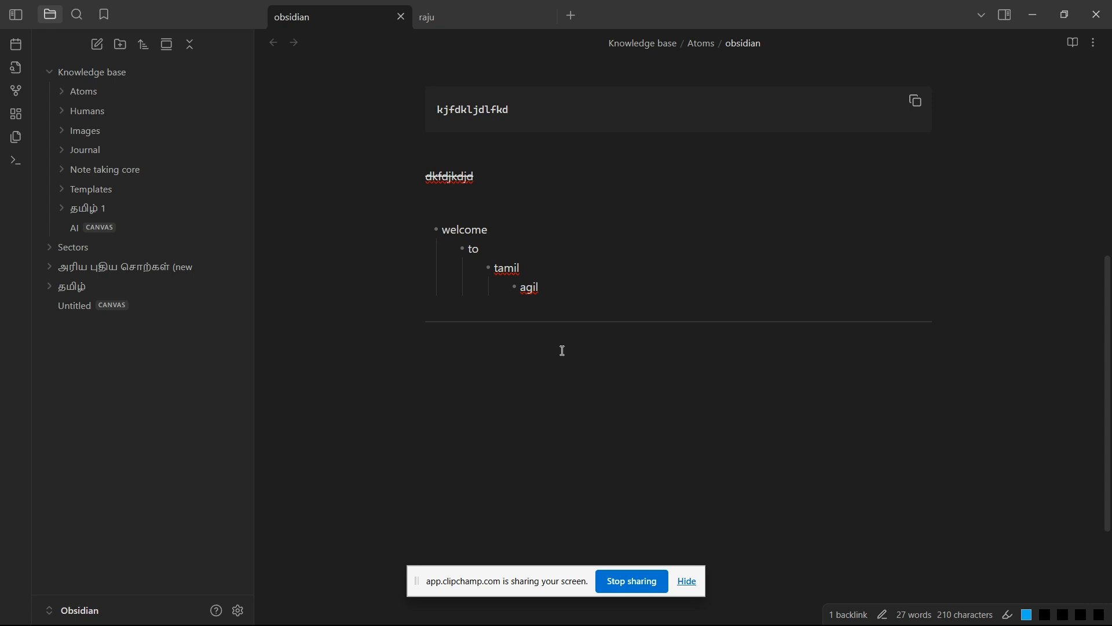
{"action": "type", "text": "#"}
{"action": "type", "text": " Siva"}
{"action": "key", "text": "Return"}
{"action": "key", "text": "Return"}
{"action": "type", "text": "##"}
{"action": "type", "text": " Siva"}
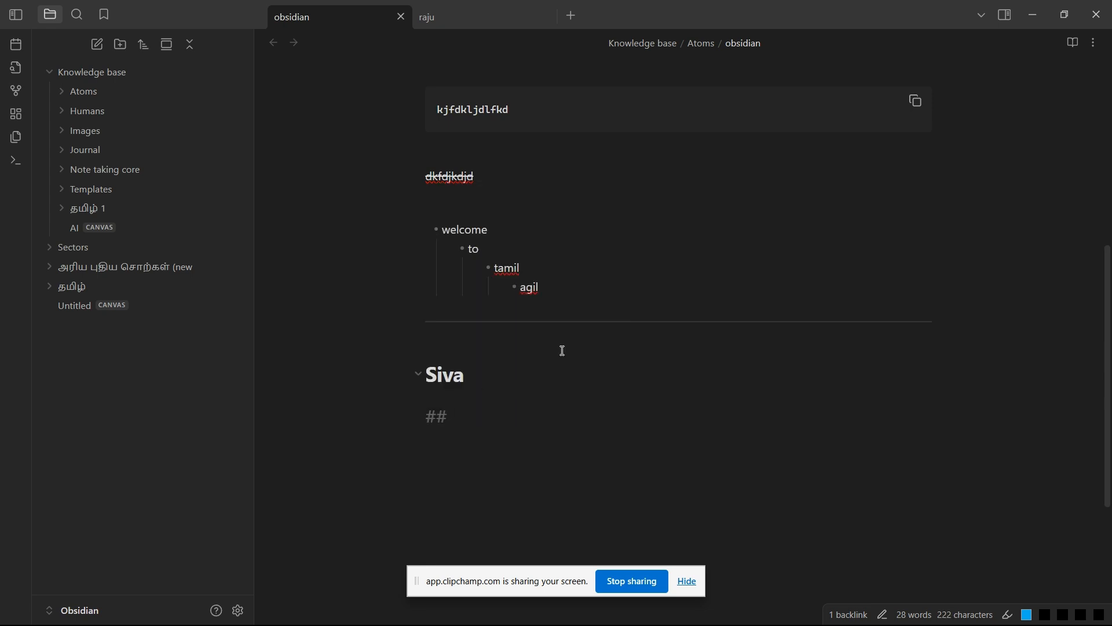
Step: Add a level-three heading with the same first name below the level-two heading
{"action": "key", "text": "Return"}
{"action": "key", "text": "Return"}
{"action": "type", "text": "### Siva"}
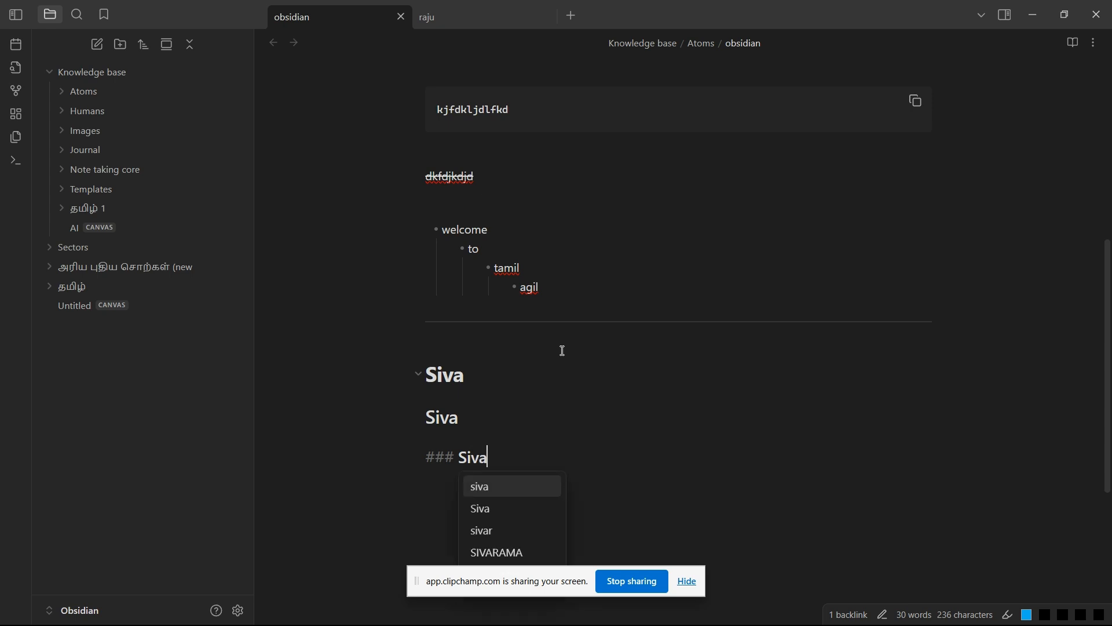
{"action": "key", "text": "Escape"}
{"action": "key", "text": "Return"}
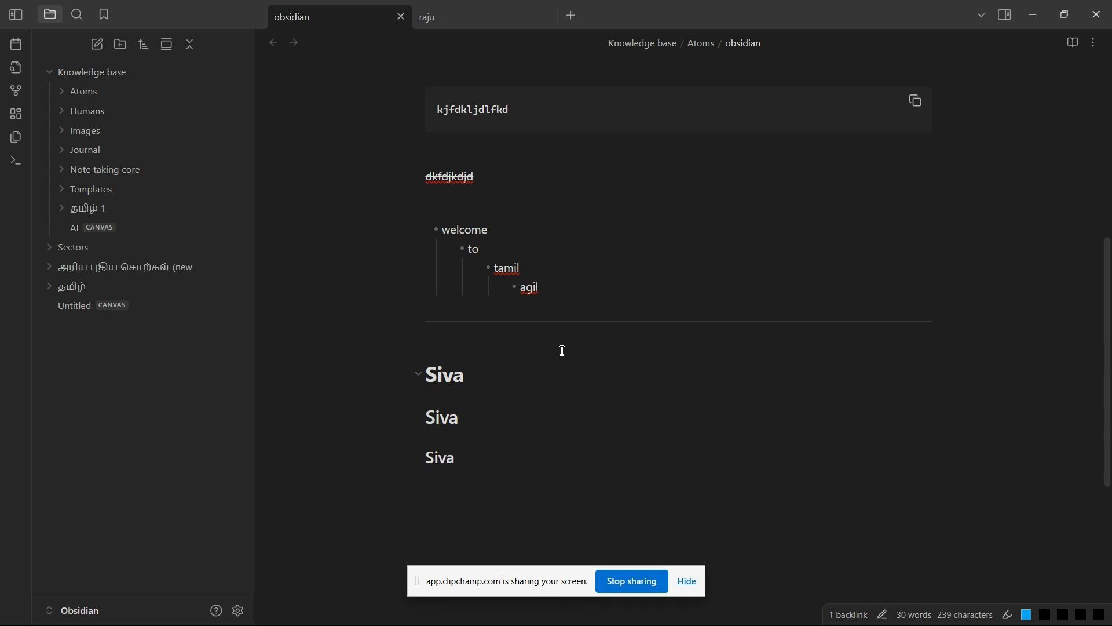
{"action": "key", "text": "Return"}
Step: Fold and unfold the section under the level-one heading several times, leaving it expanded
{"action": "scroll", "coordinate": [419, 374], "scroll_direction": "down", "scroll_amount": 3}
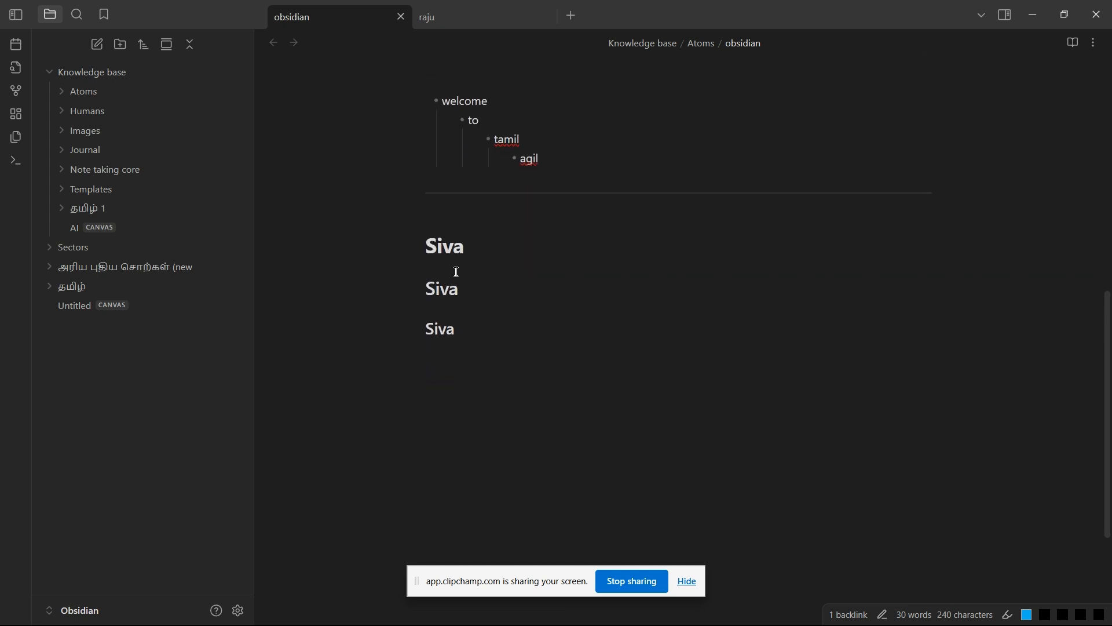
{"action": "left_click", "coordinate": [418, 246]}
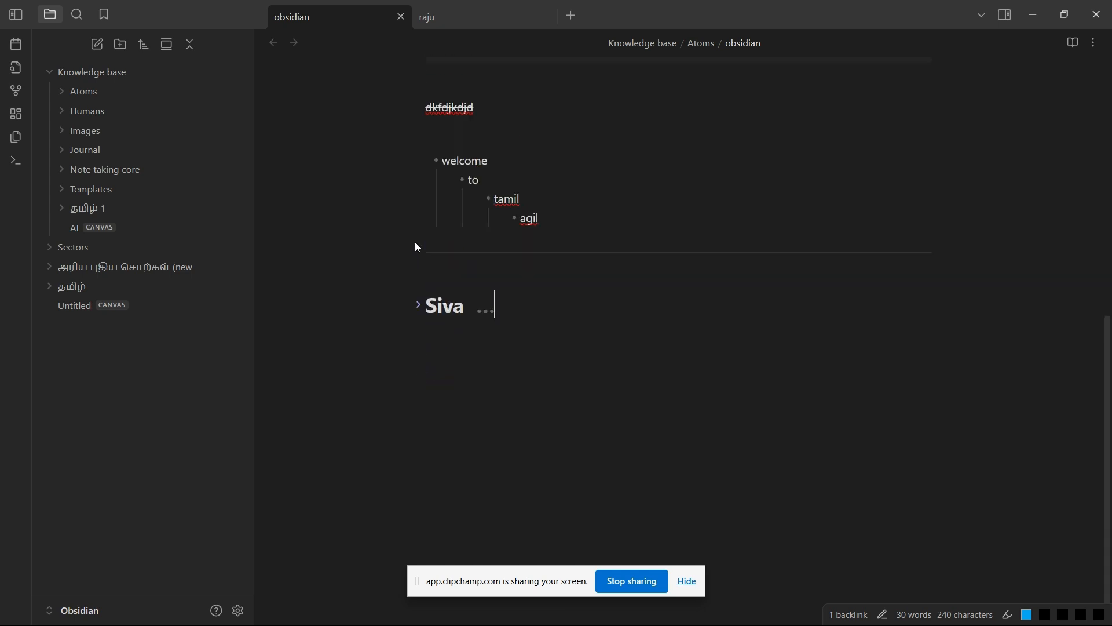
{"action": "left_click", "coordinate": [417, 302]}
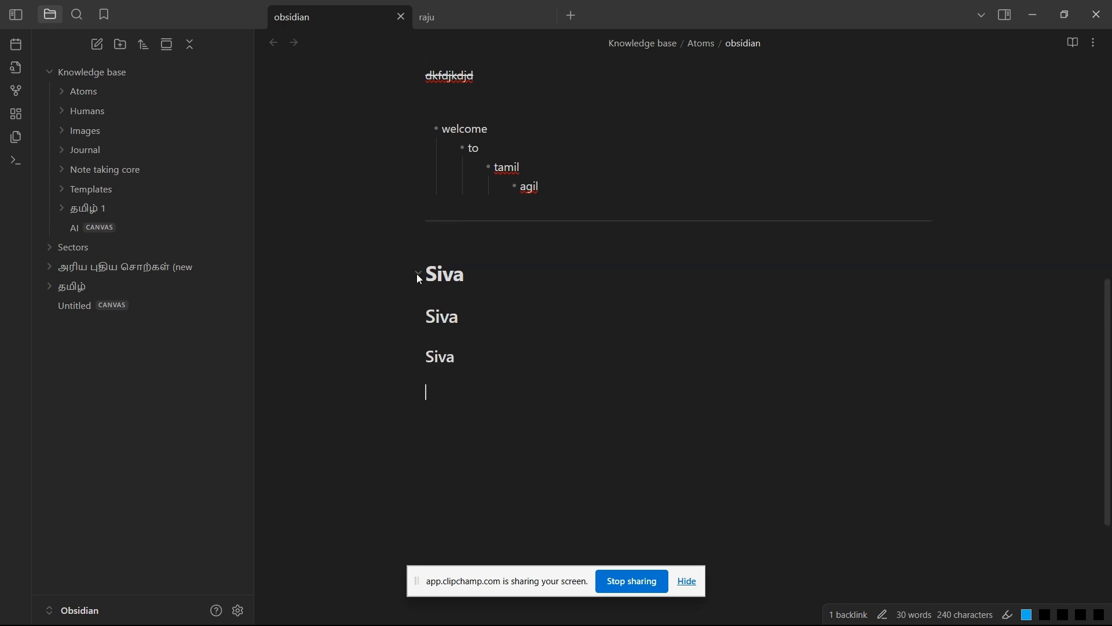
{"action": "left_click", "coordinate": [417, 275]}
{"action": "left_click", "coordinate": [417, 307]}
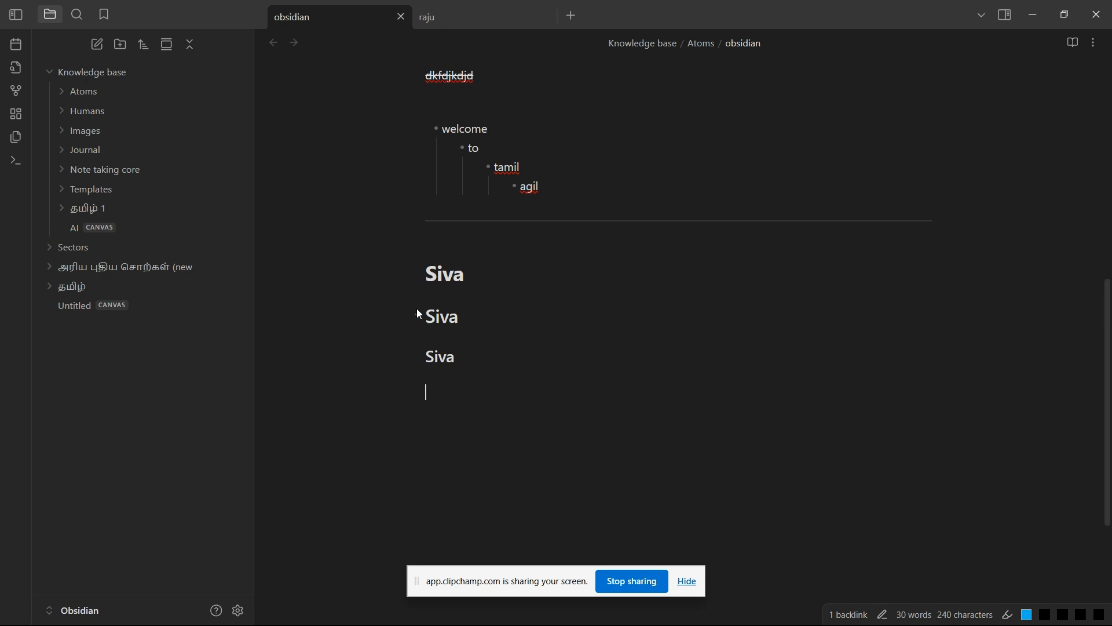
{"action": "left_click", "coordinate": [418, 273]}
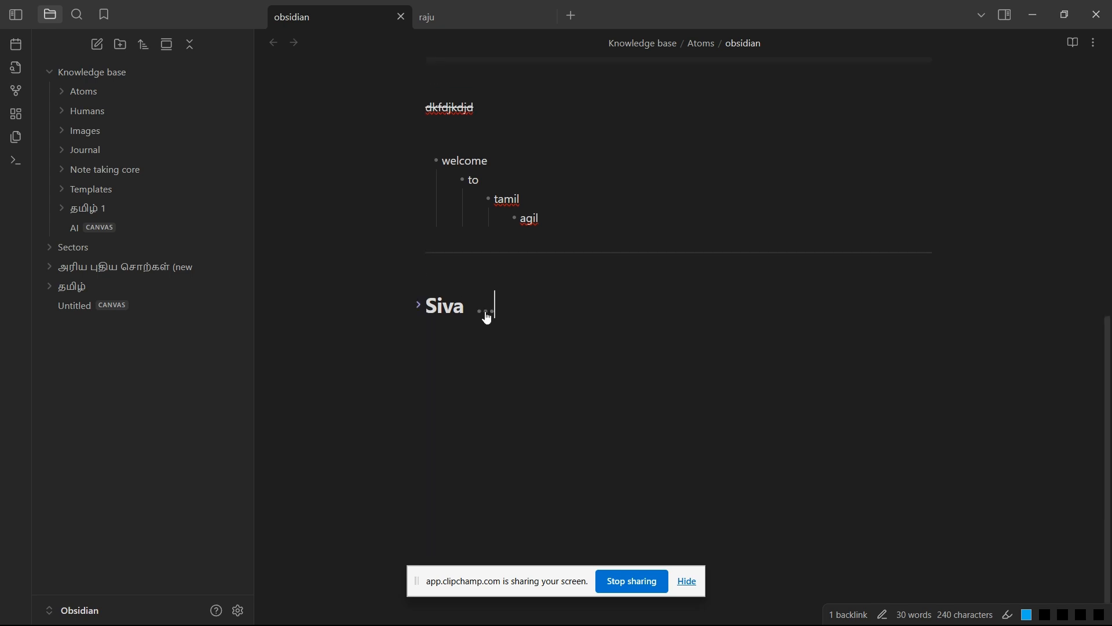
{"action": "left_click", "coordinate": [419, 305]}
Step: Add a level-five heading with the same first name in lowercase below the level-three heading
{"action": "type", "text": "#"}
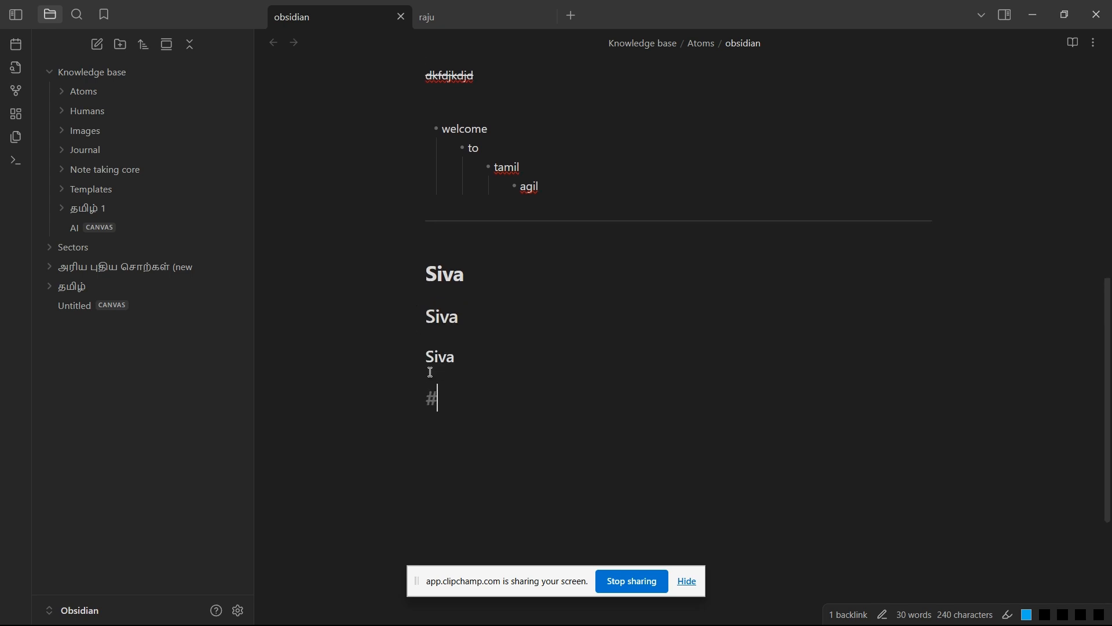
{"action": "type", "text": "#### siva"}
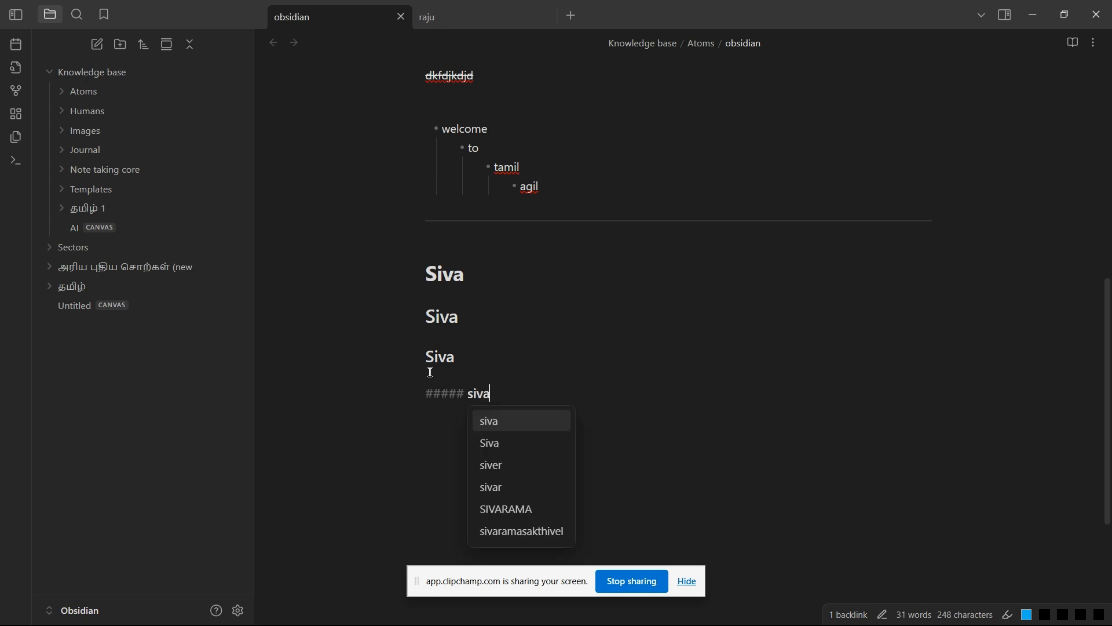
{"action": "key", "text": "Return"}
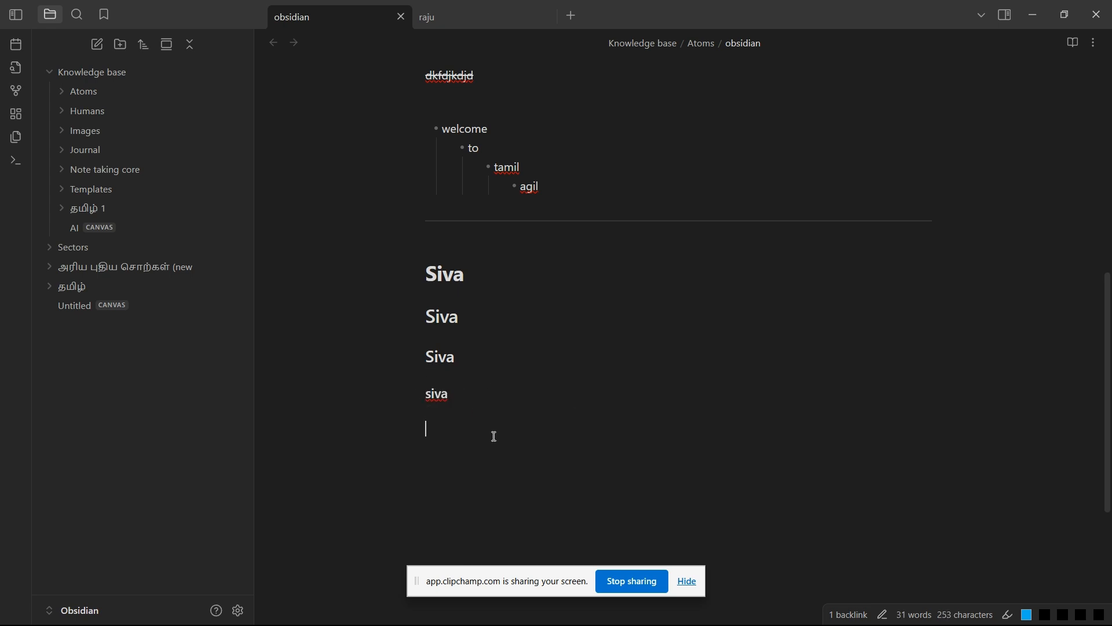
Step: Review the whole obsidian note, from its title and date through the code blocks and nested list to the headings
{"action": "scroll", "coordinate": [493, 436], "scroll_direction": "up", "scroll_amount": 1}
{"action": "scroll", "coordinate": [493, 437], "scroll_direction": "down", "scroll_amount": 4}
{"action": "scroll", "coordinate": [493, 436], "scroll_direction": "up", "scroll_amount": 7}
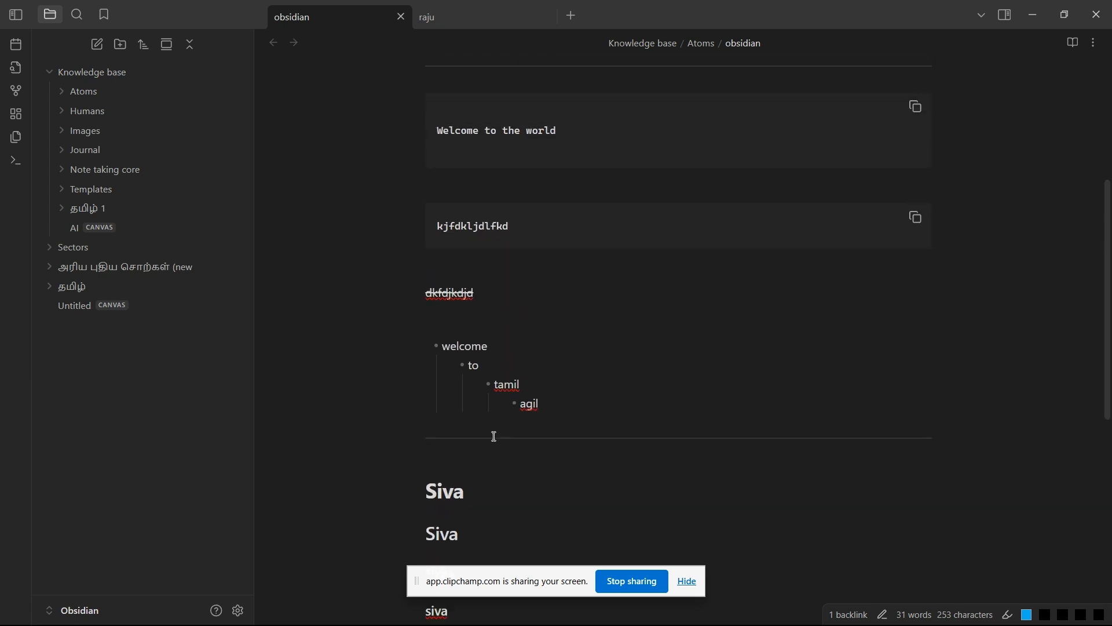
{"action": "scroll", "coordinate": [493, 436], "scroll_direction": "down", "scroll_amount": 3}
{"action": "scroll", "coordinate": [494, 436], "scroll_direction": "down", "scroll_amount": 2}
{"action": "scroll", "coordinate": [493, 436], "scroll_direction": "up", "scroll_amount": 7}
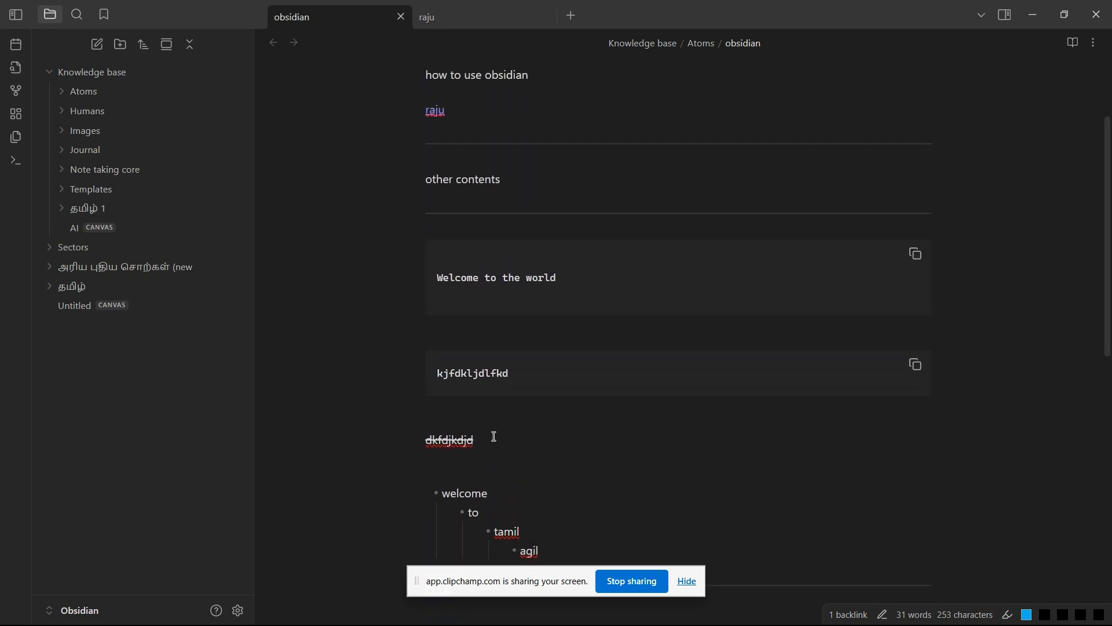
{"action": "scroll", "coordinate": [494, 436], "scroll_direction": "down", "scroll_amount": 3}
{"action": "scroll", "coordinate": [494, 437], "scroll_direction": "down", "scroll_amount": 5}
{"action": "scroll", "coordinate": [492, 437], "scroll_direction": "up", "scroll_amount": 1}
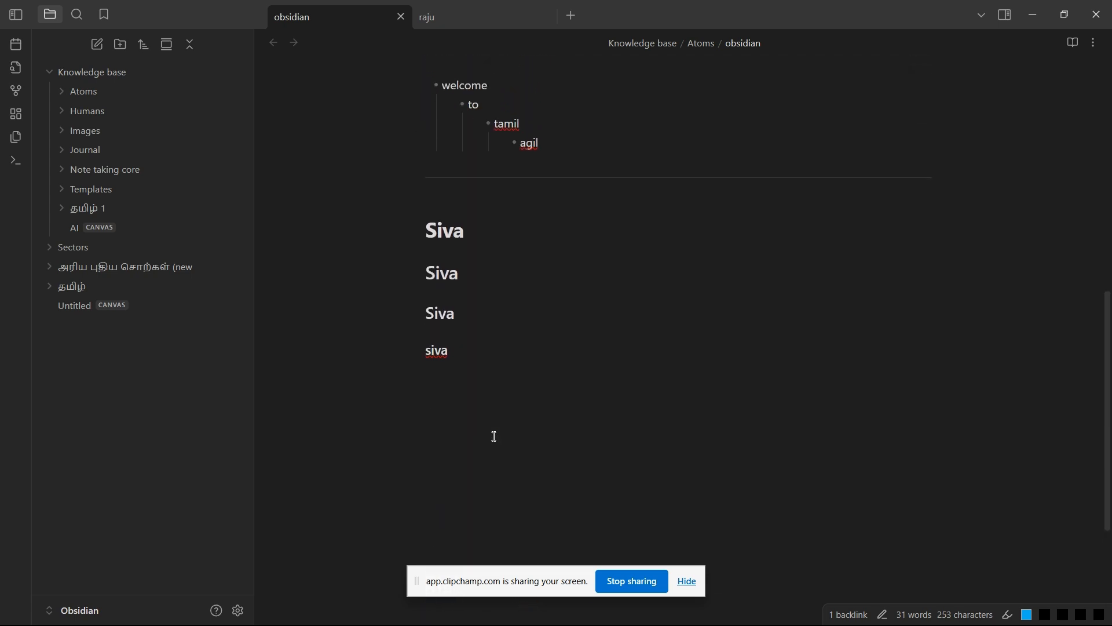
{"action": "scroll", "coordinate": [499, 387], "scroll_direction": "up", "scroll_amount": 8}
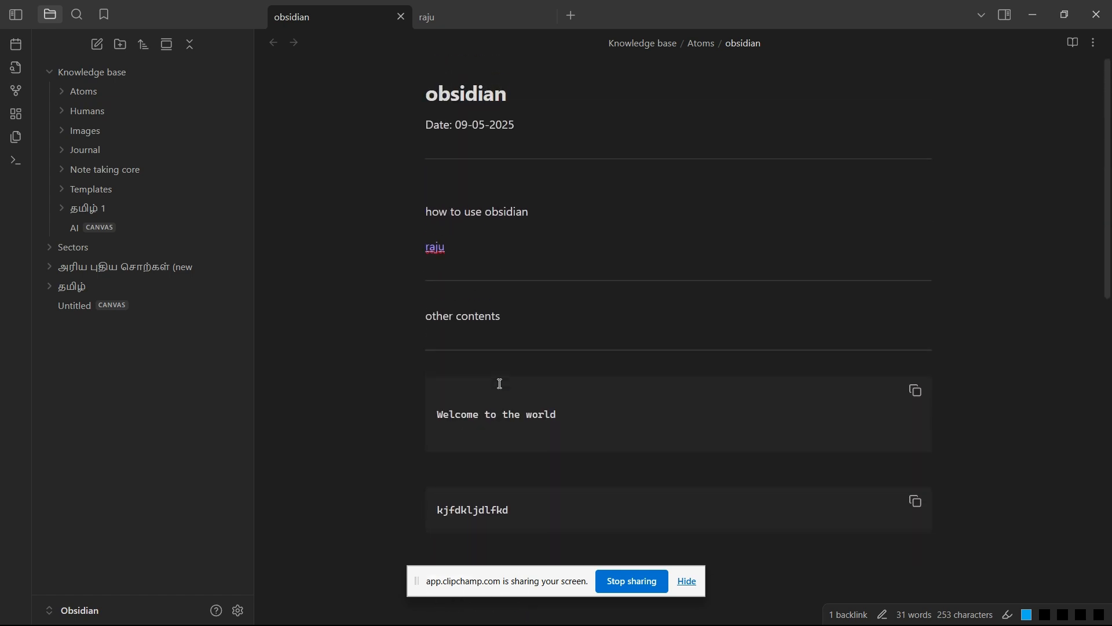
{"action": "scroll", "coordinate": [500, 383], "scroll_direction": "down", "scroll_amount": 10}
{"action": "scroll", "coordinate": [501, 383], "scroll_direction": "up", "scroll_amount": 2}
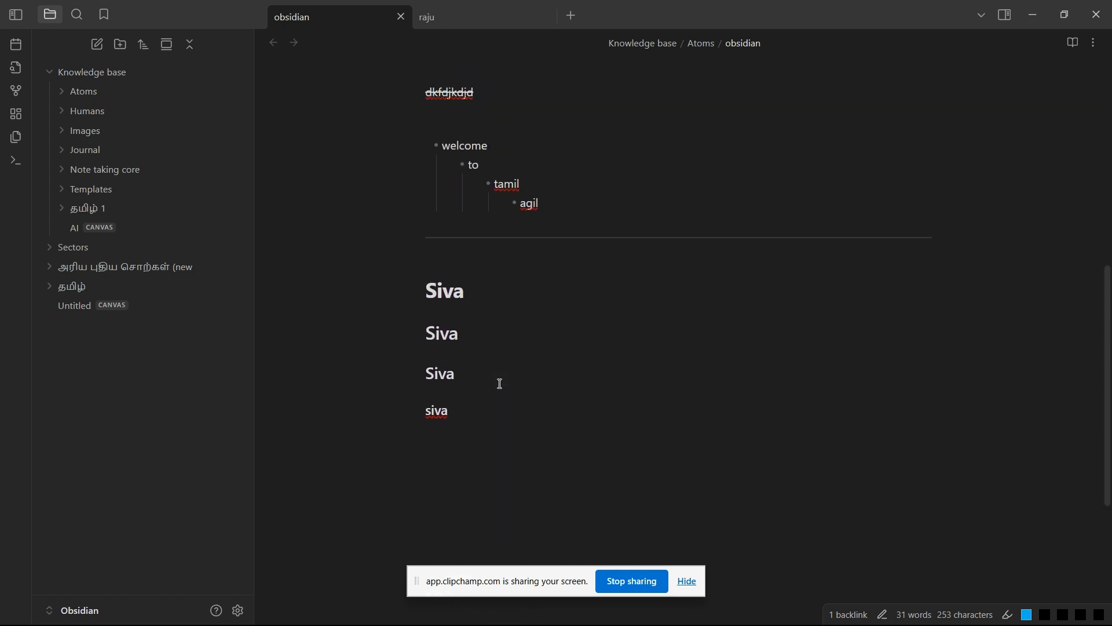
{"action": "scroll", "coordinate": [501, 384], "scroll_direction": "up", "scroll_amount": 7}
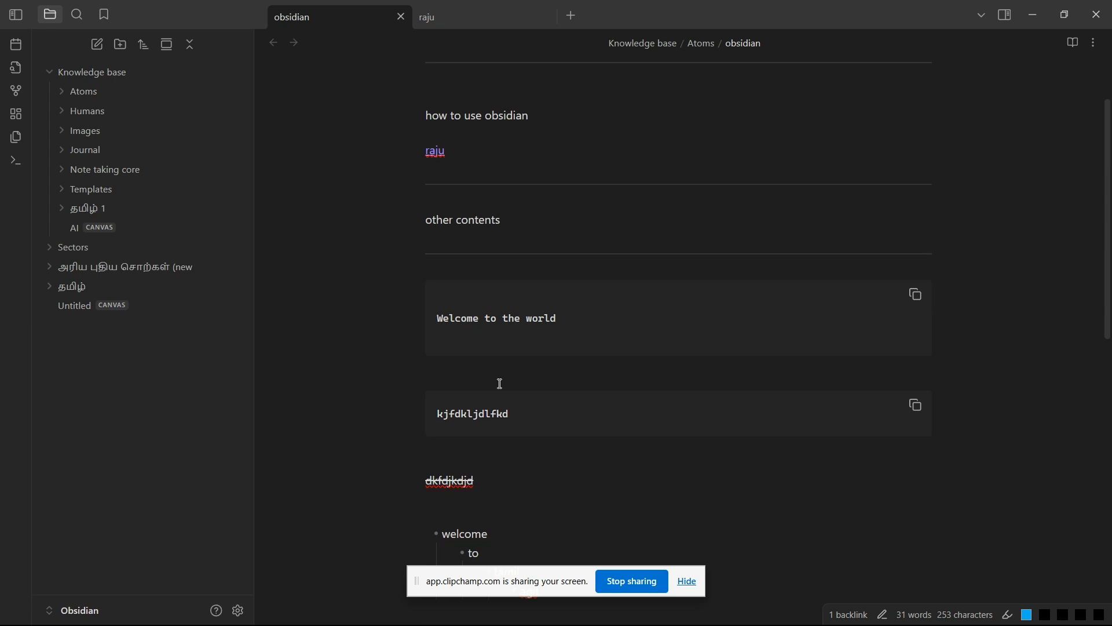
{"action": "scroll", "coordinate": [501, 383], "scroll_direction": "down", "scroll_amount": 6}
{"action": "scroll", "coordinate": [500, 384], "scroll_direction": "up", "scroll_amount": 8}
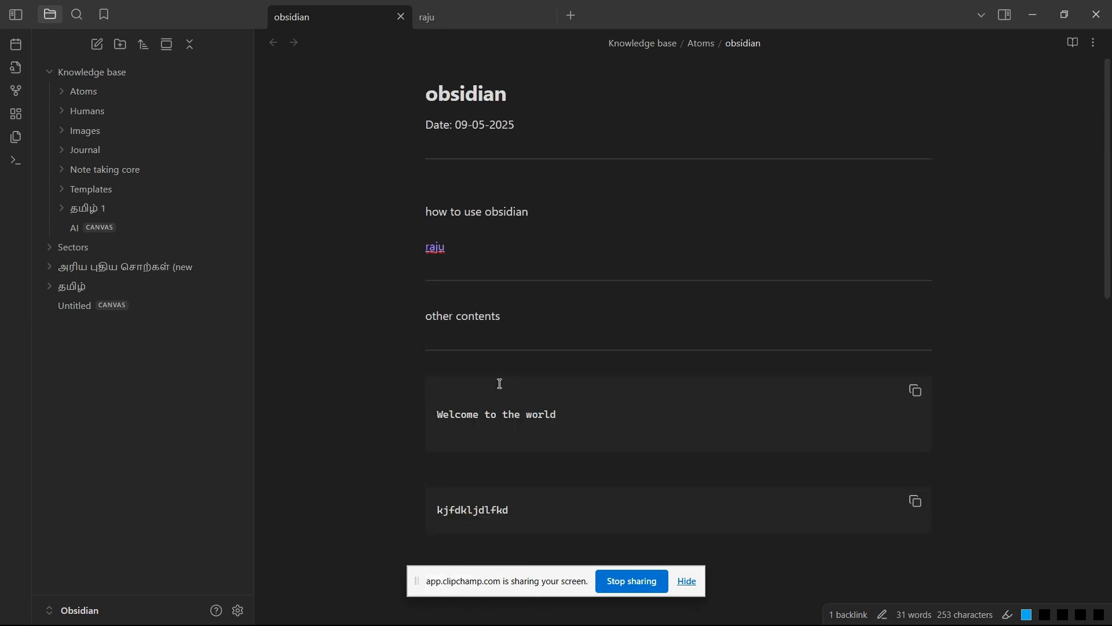
{"action": "scroll", "coordinate": [501, 384], "scroll_direction": "down", "scroll_amount": 8}
{"action": "scroll", "coordinate": [500, 383], "scroll_direction": "up", "scroll_amount": 1}
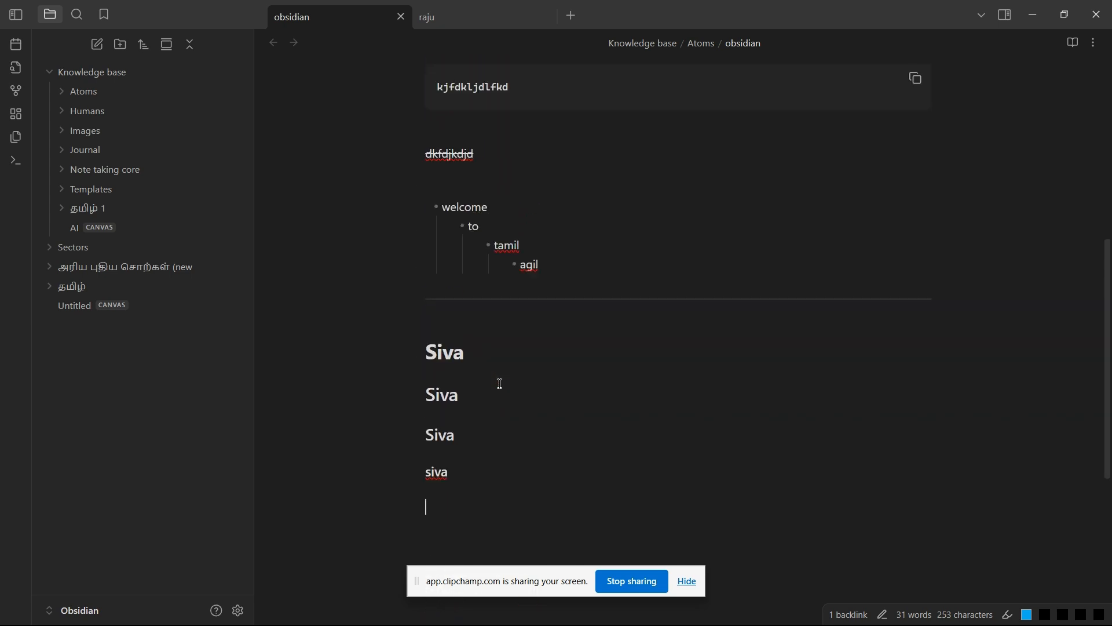
{"action": "scroll", "coordinate": [500, 383], "scroll_direction": "up", "scroll_amount": 7}
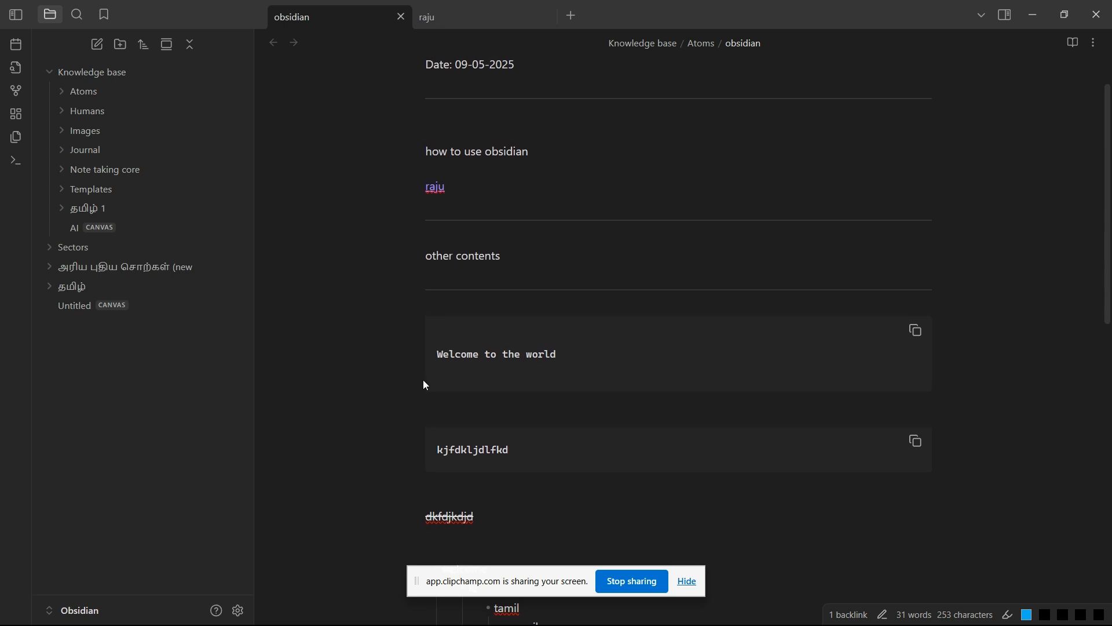